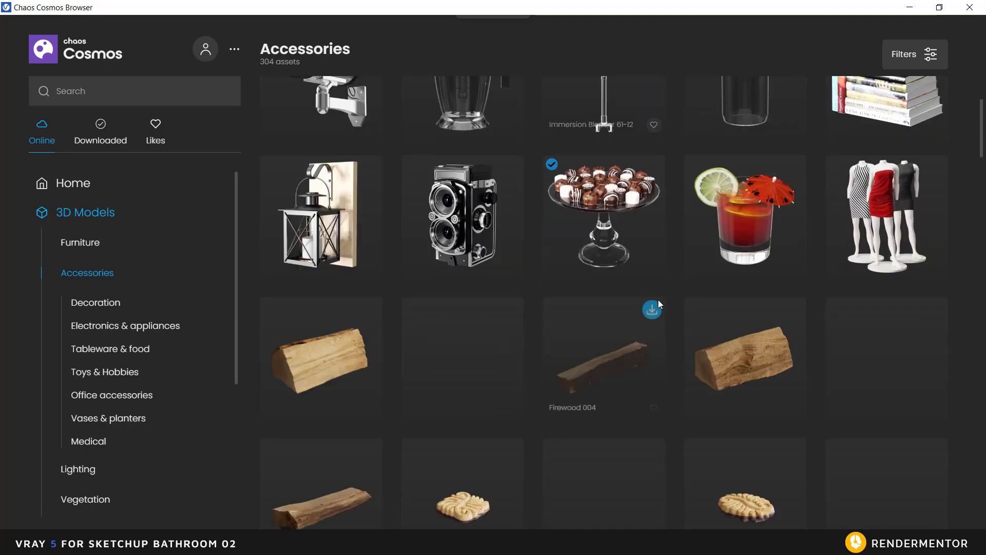
Browse the Accessories models in Chaos Cosmos and import the white Vase 009 into the SketchUp scene
scroll(667, 311, down, 20)
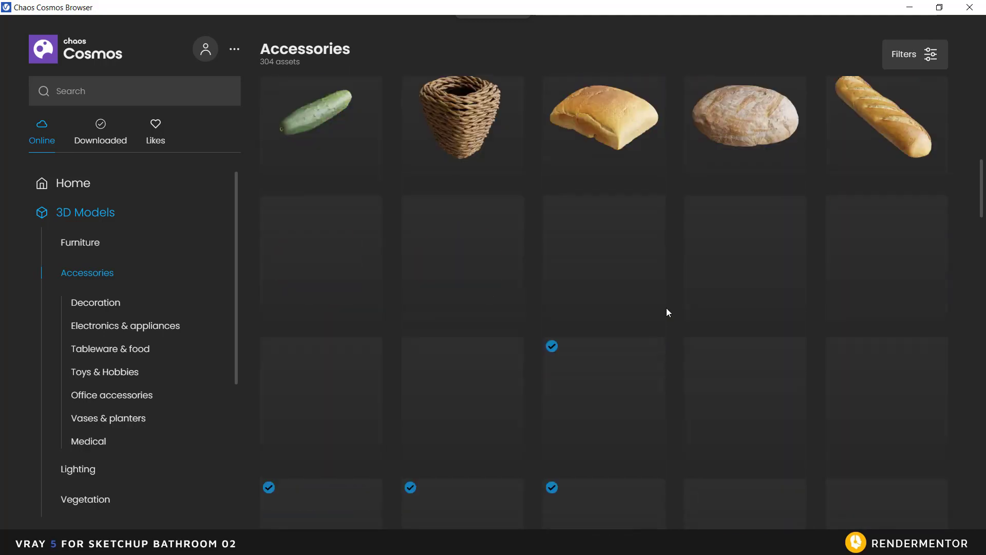
scroll(671, 308, down, 15)
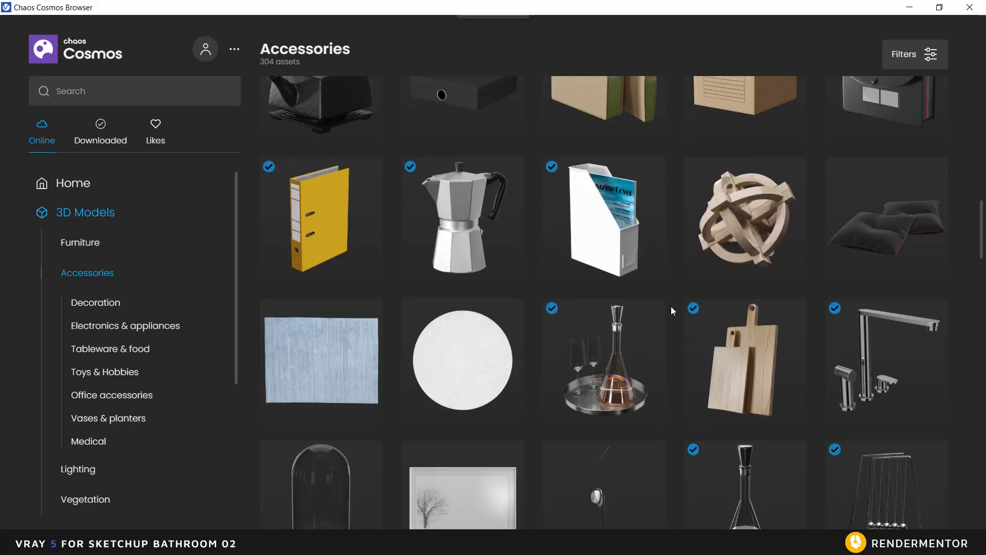
mouse_move(942, 161)
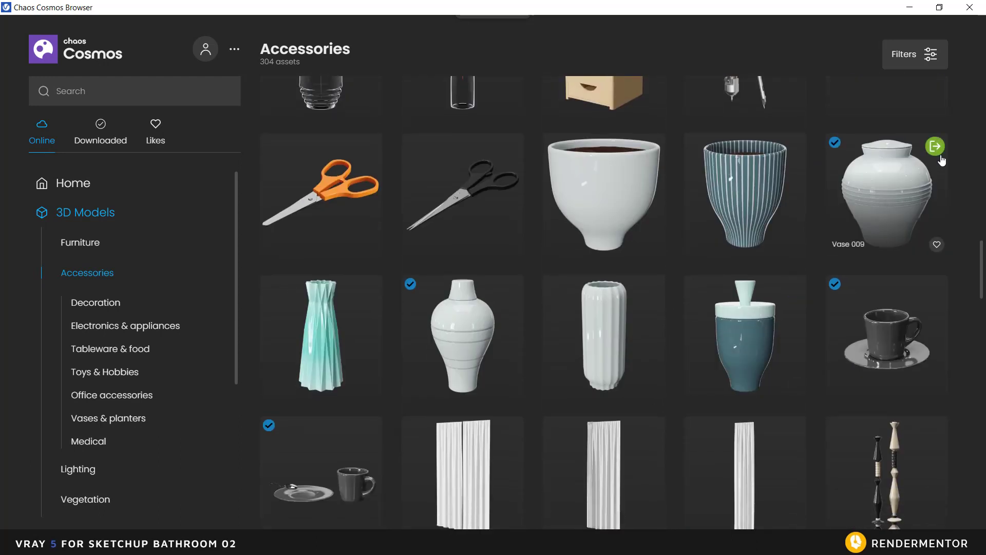
click(934, 147)
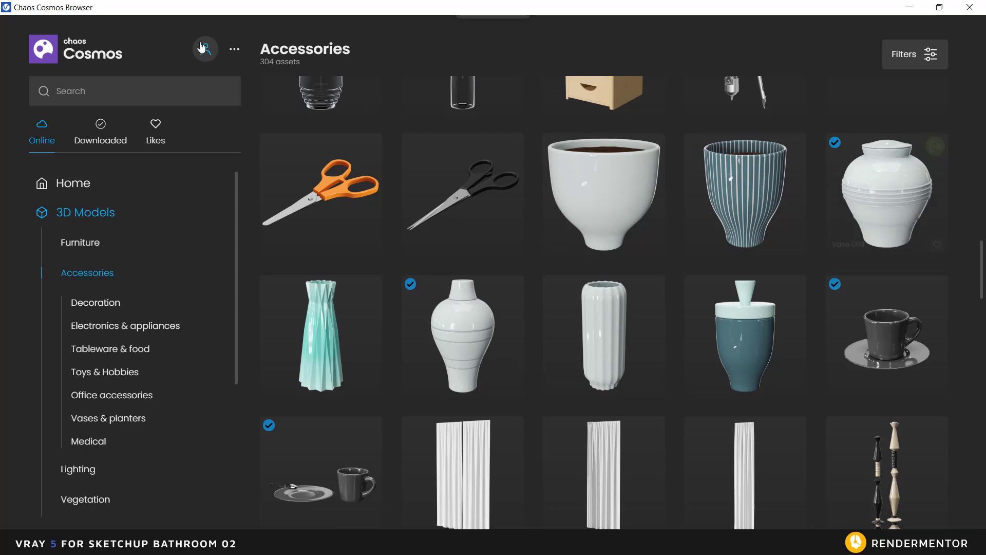
click(236, 50)
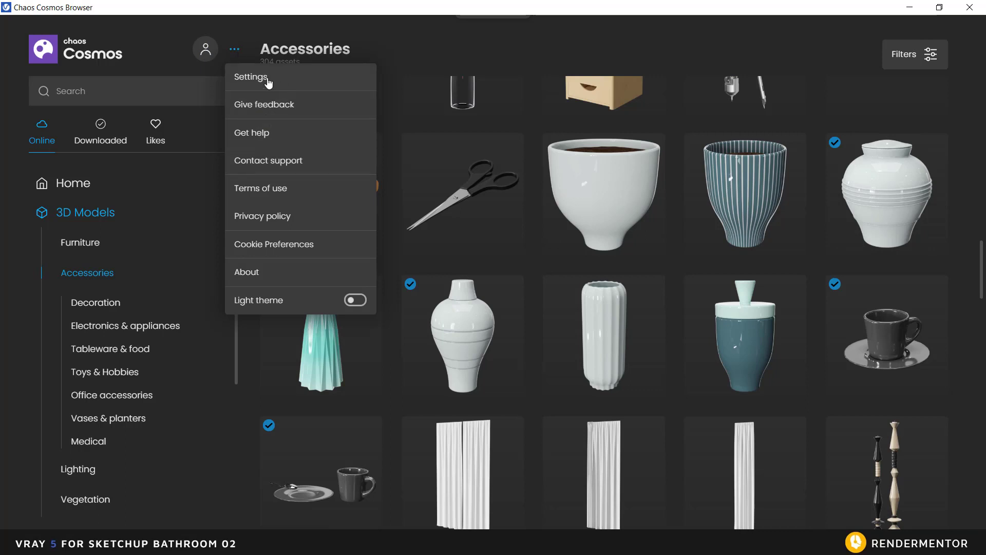
click(420, 54)
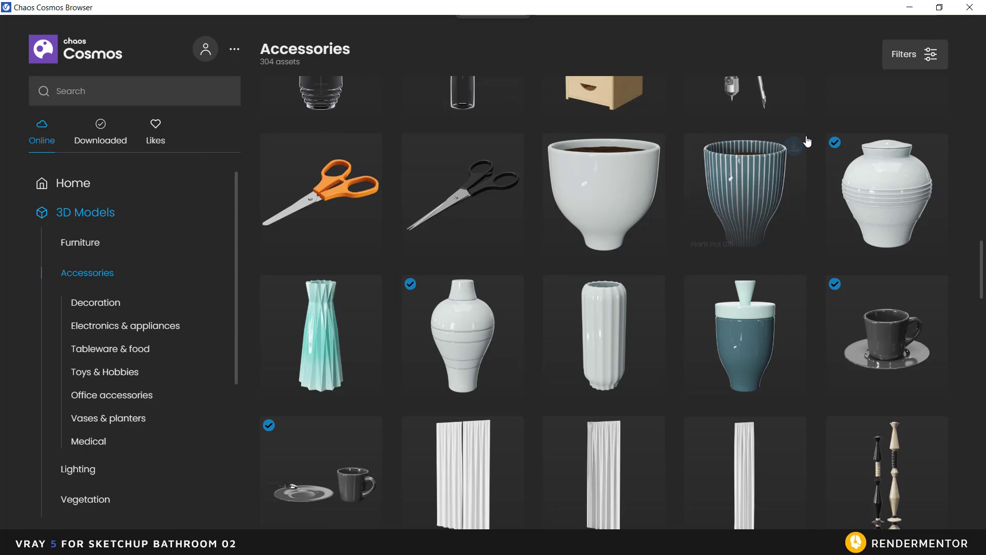
click(935, 147)
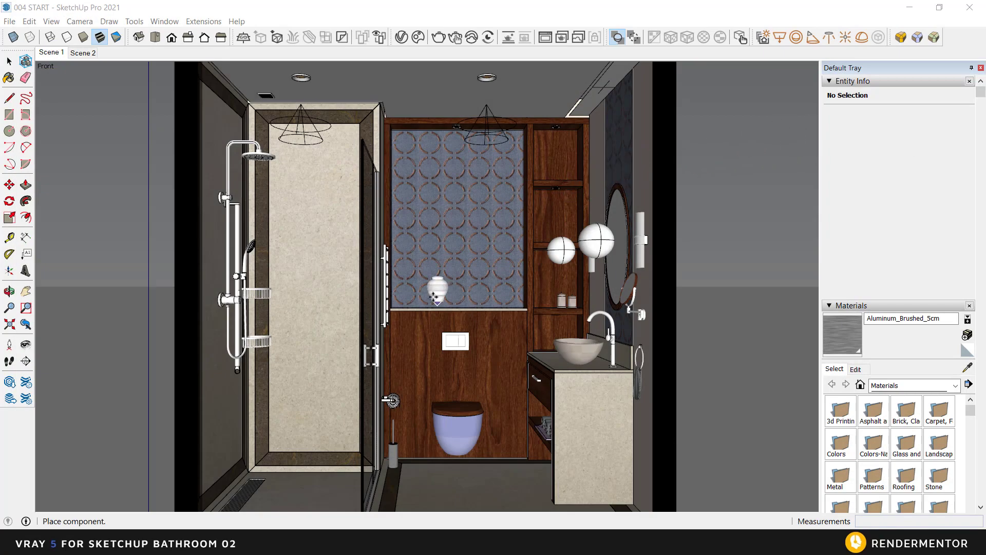
Place the imported vase on the stone ledge above the toilet flush plate
scroll(428, 294, up, 3)
middle_drag(439, 287, 434, 396)
scroll(454, 308, up, 6)
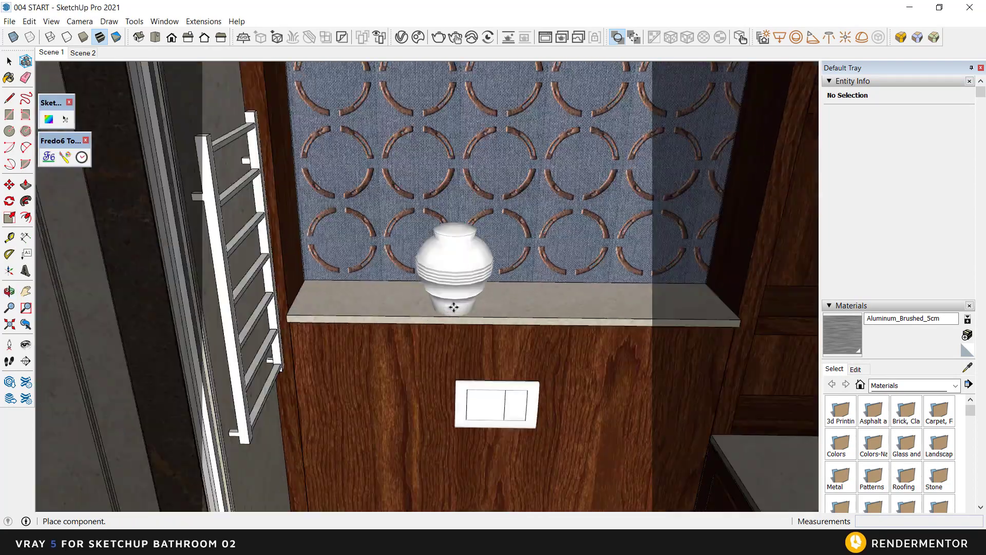
middle_drag(513, 307, 415, 198)
click(481, 275)
Move the vase along the ledge to line it up with the ledge's middle
click(418, 208)
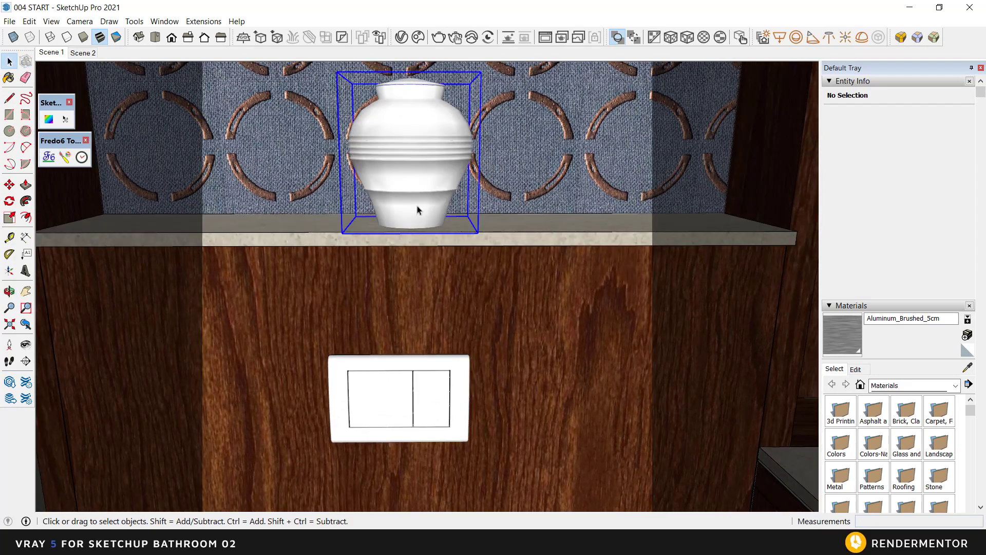
click(9, 184)
middle_drag(463, 173, 428, 159)
click(409, 157)
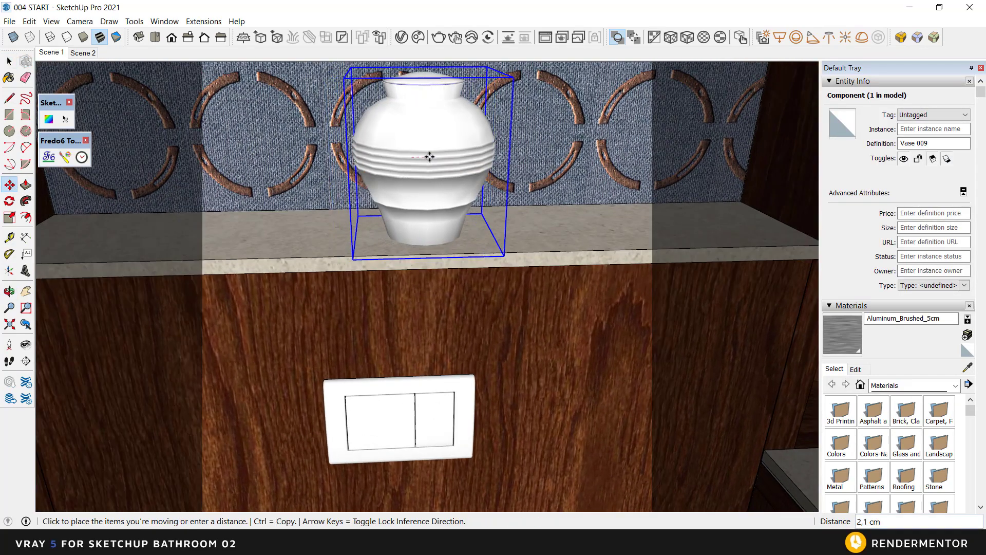
scroll(428, 159, down, 3)
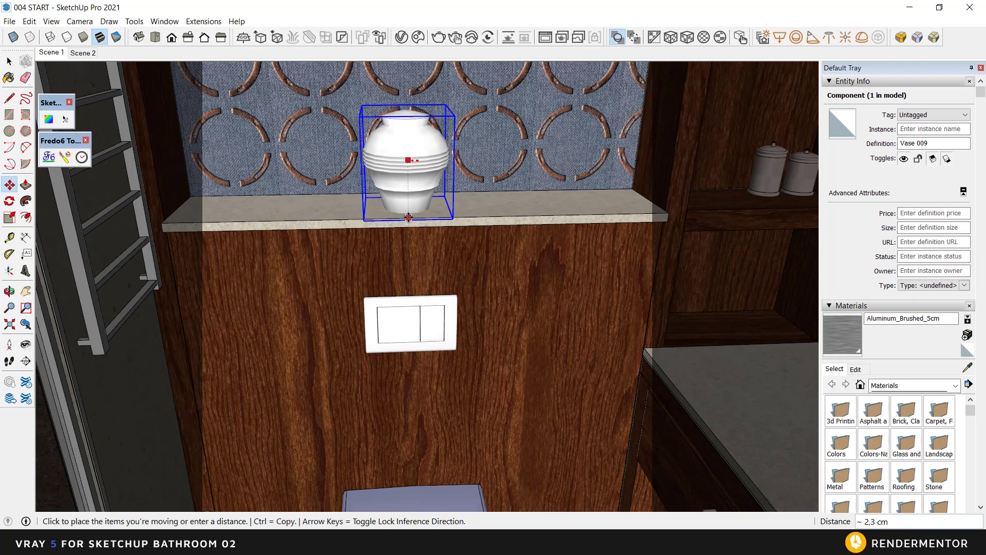
scroll(414, 218, up, 3)
scroll(429, 218, up, 5)
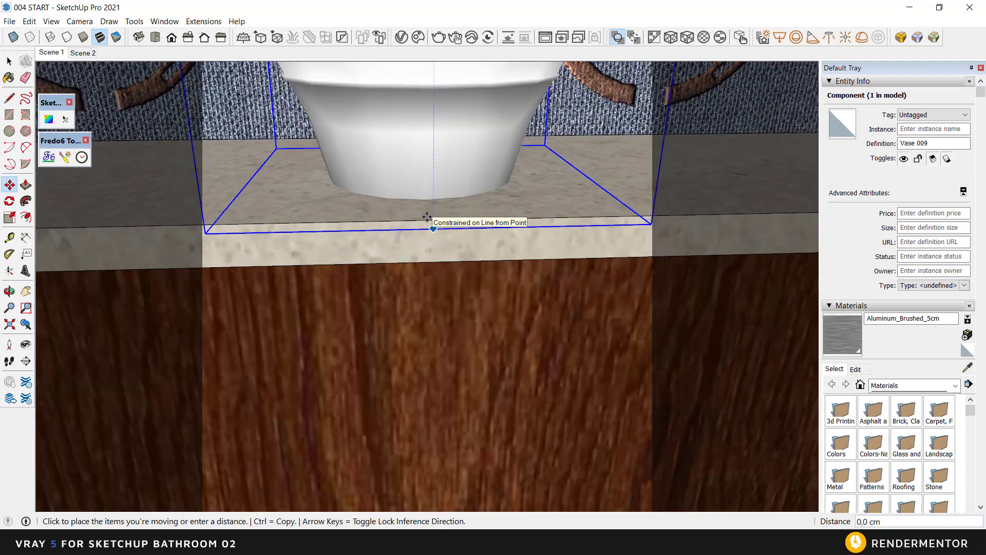
click(431, 221)
Copy the vase 27 cm along the ledge toward the wooden shelves
scroll(446, 208, down, 7)
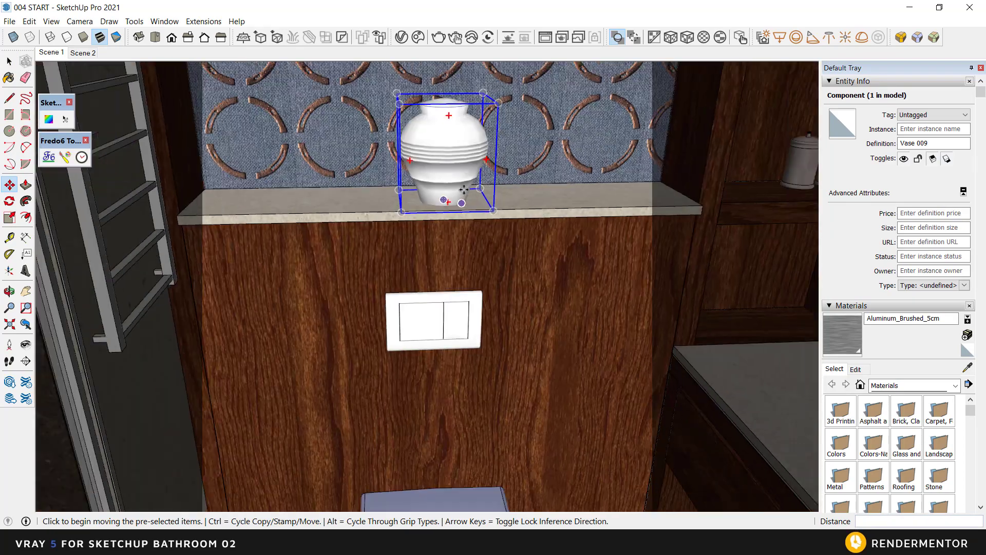
middle_drag(448, 207, 461, 230)
scroll(463, 236, up, 3)
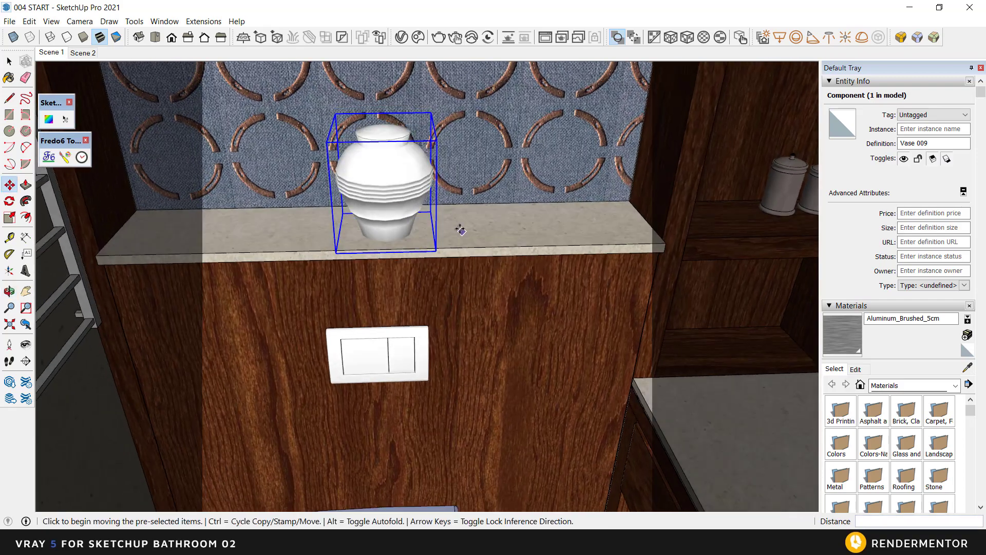
key(ctrl)
click(452, 225)
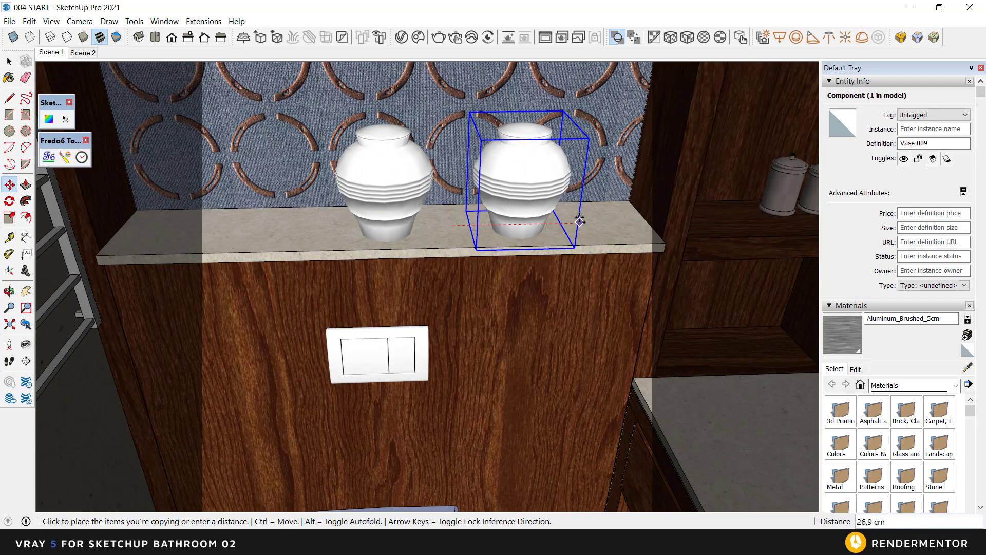
key(Return)
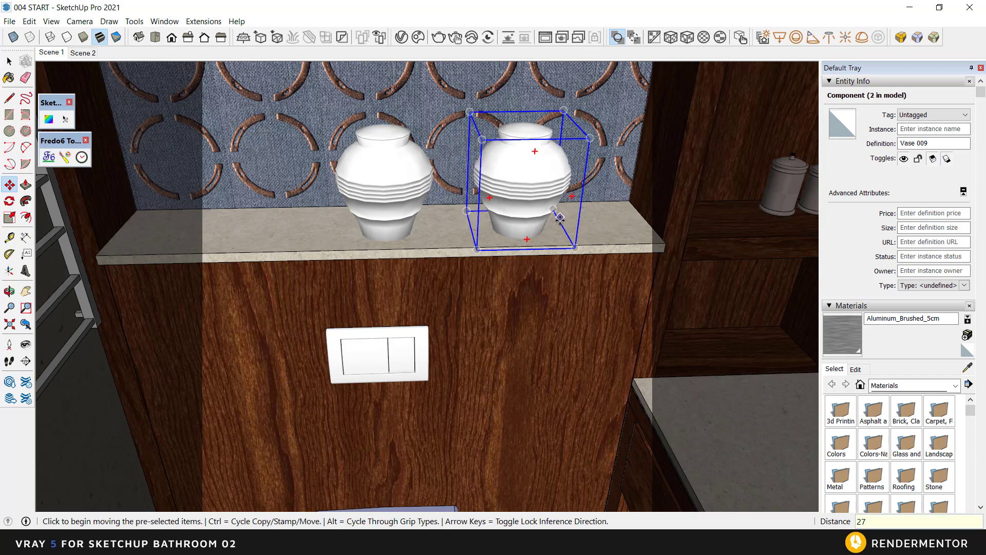
Copy the original vase 27 cm along the ledge toward the towel radiator
middle_drag(560, 218, 480, 251)
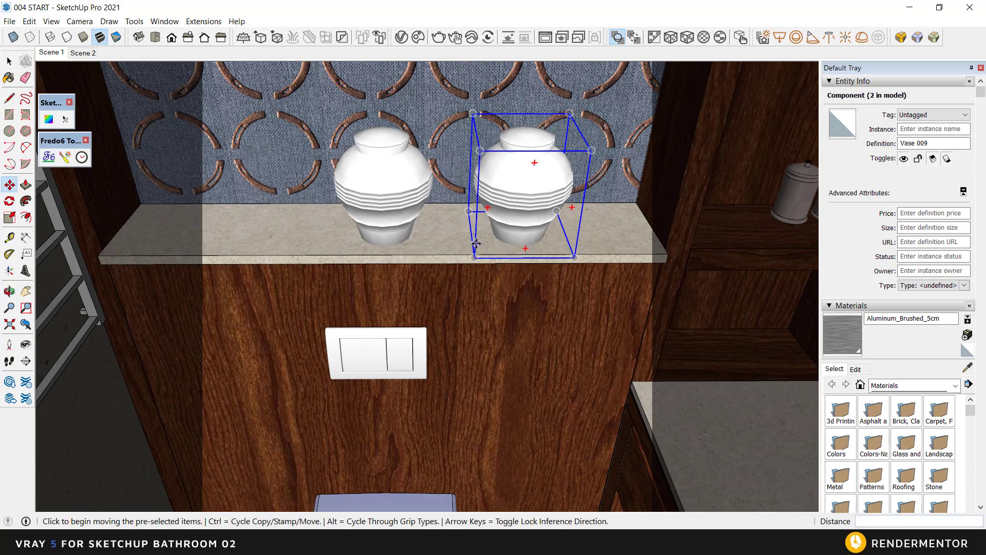
key(space)
click(397, 207)
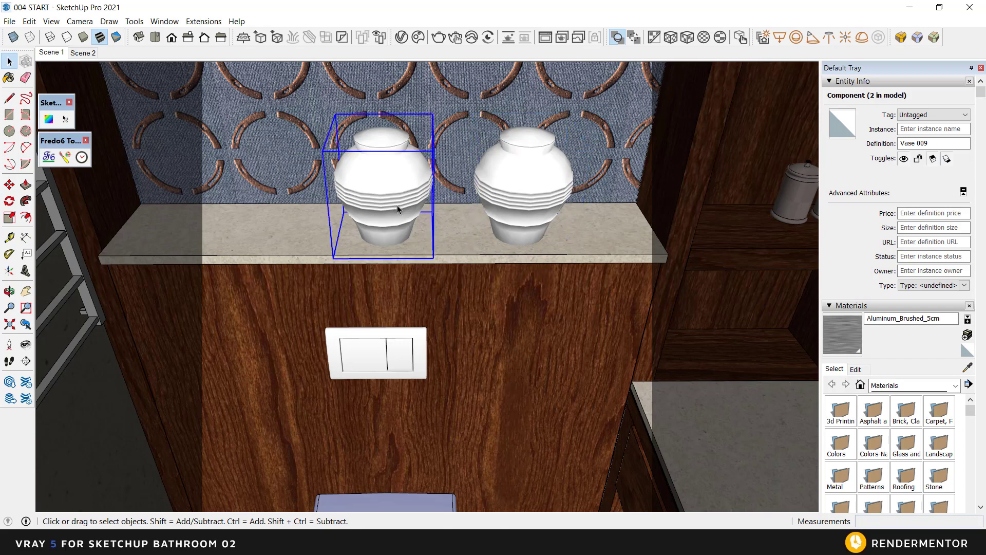
click(10, 185)
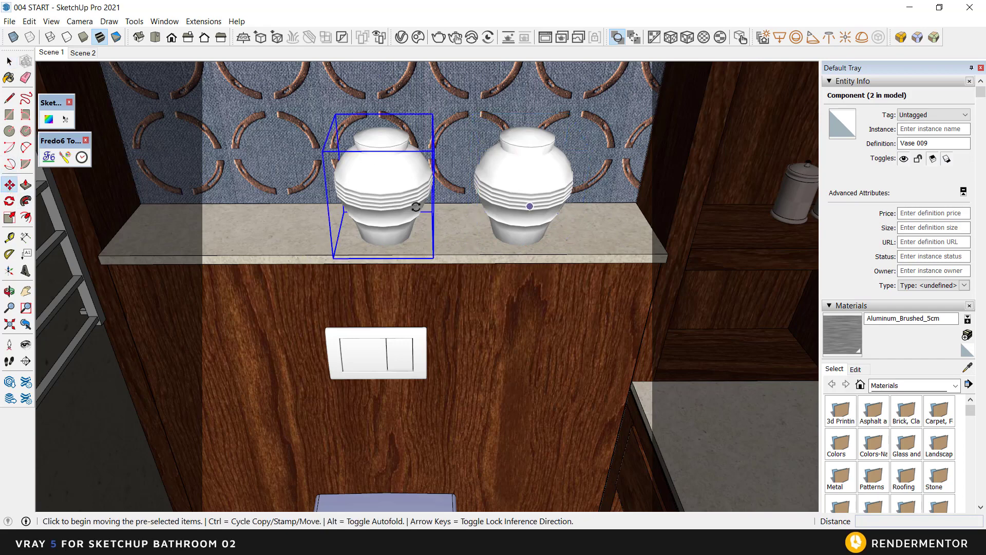
key(ctrl)
click(322, 228)
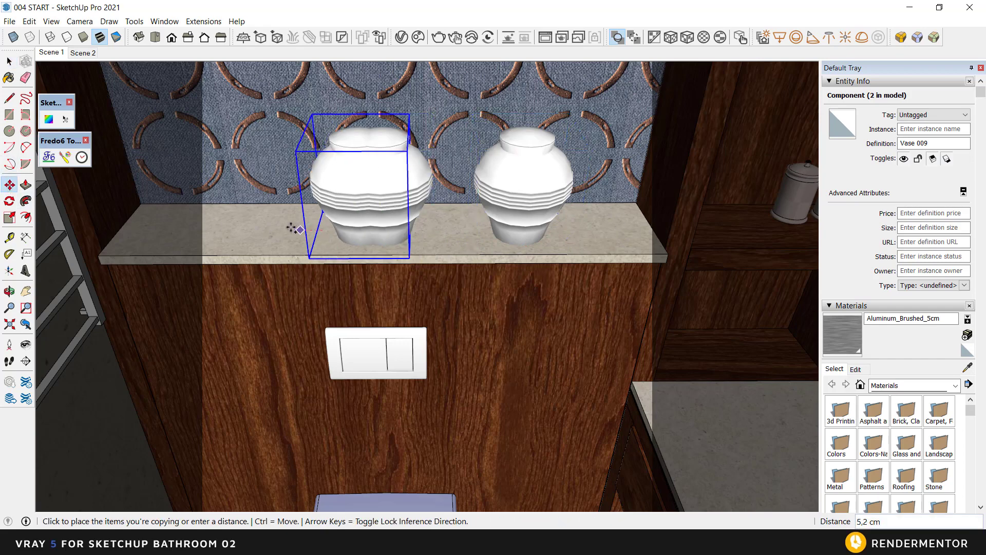
text(27)
key(Return)
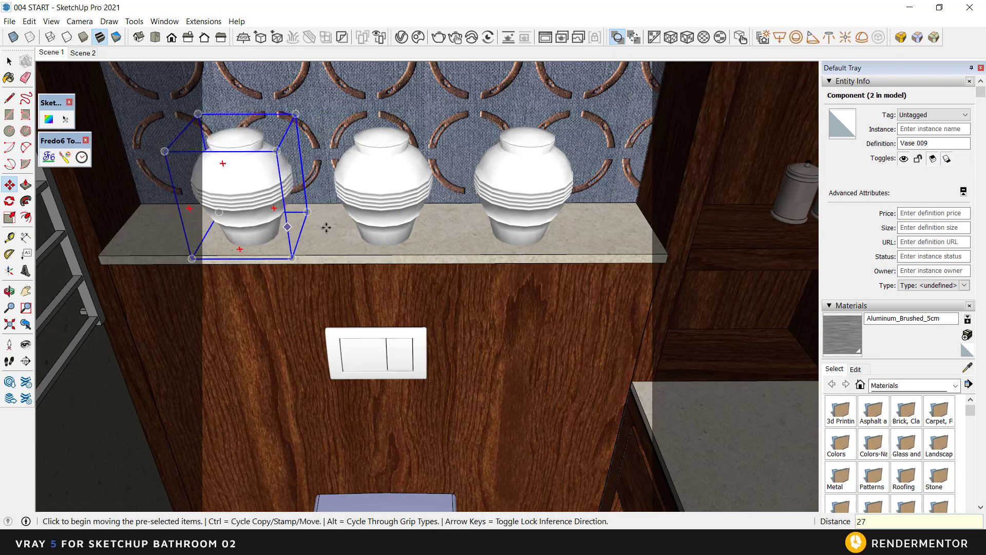
Delete the original middle vase, leaving only the two outer copies on the ledge
key(space)
click(395, 183)
key(Delete)
middle_drag(395, 187, 457, 335)
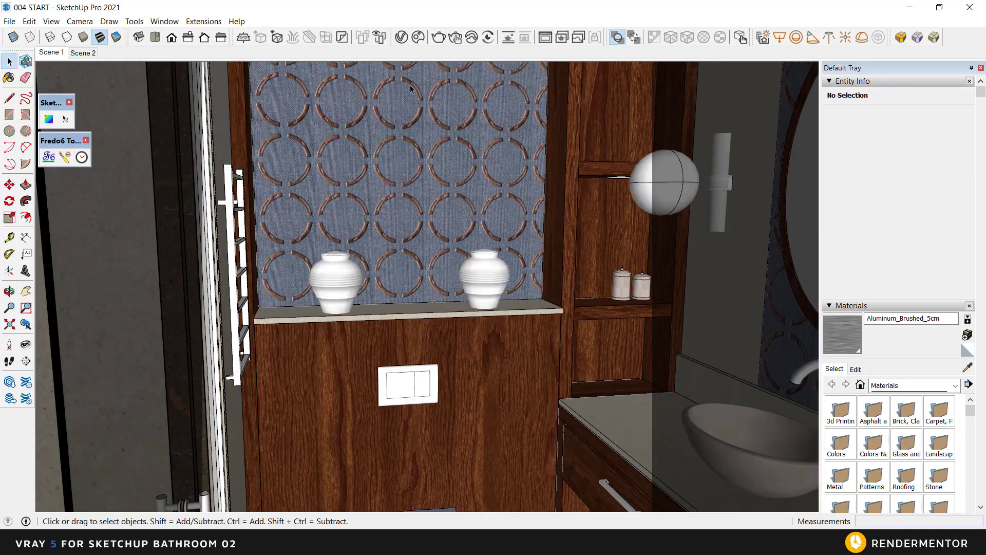
Switch to Chaos Cosmos and import Vase Flowers 26-02 from the Vegetation models
click(417, 37)
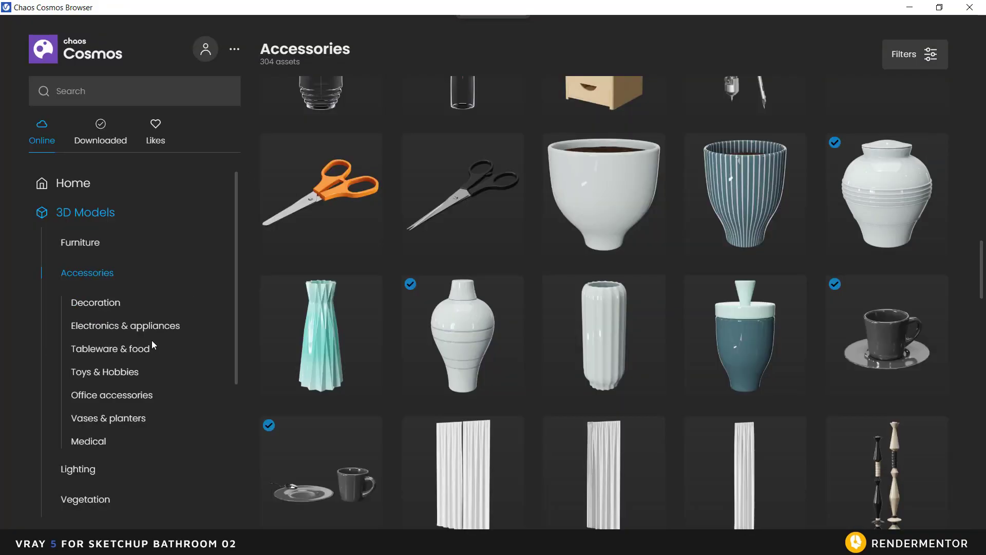
scroll(146, 345, down, 3)
click(86, 371)
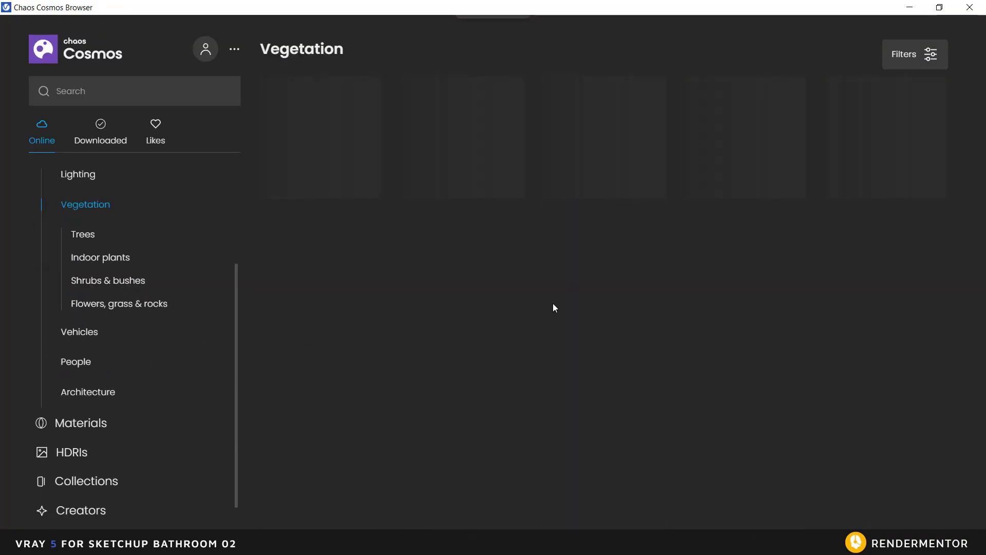
scroll(713, 286, down, 15)
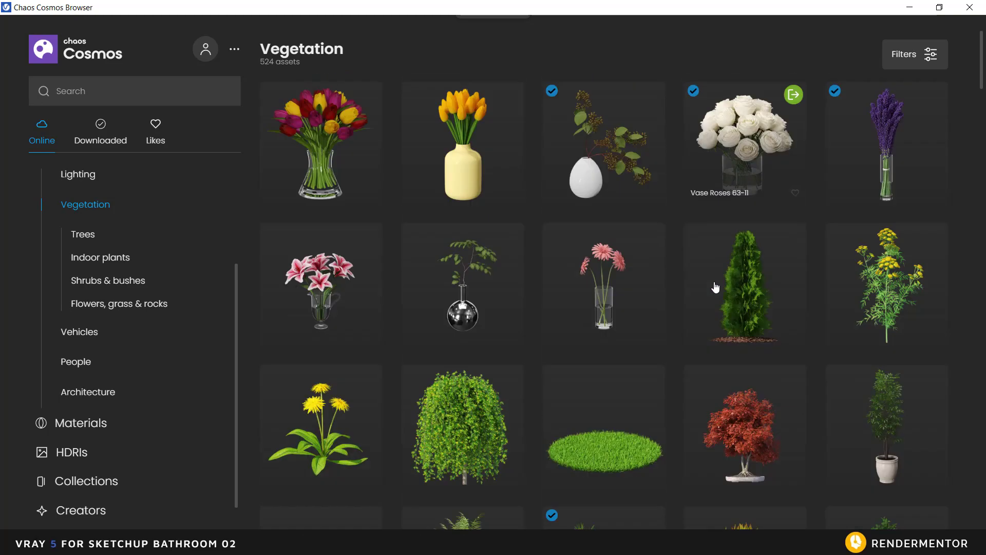
scroll(709, 286, down, 10)
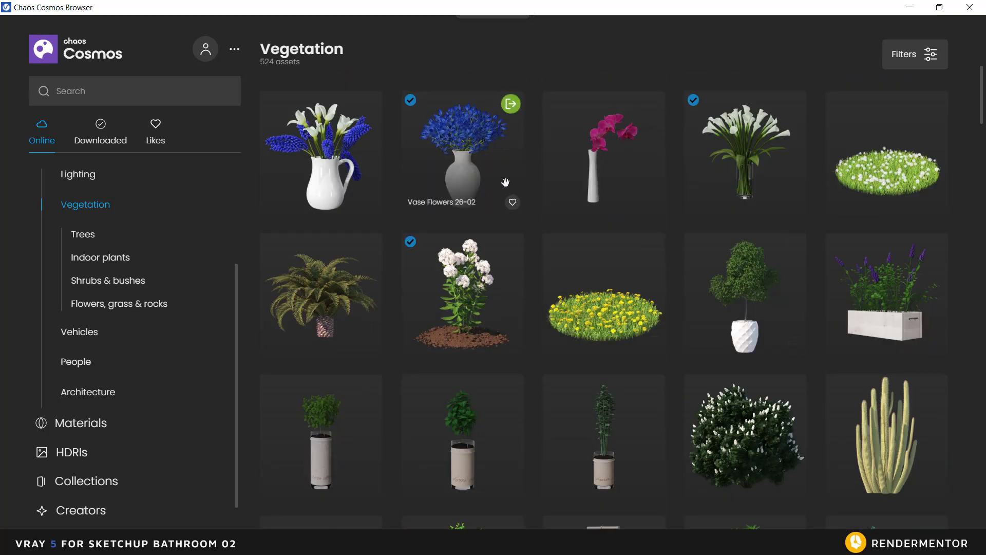
click(510, 105)
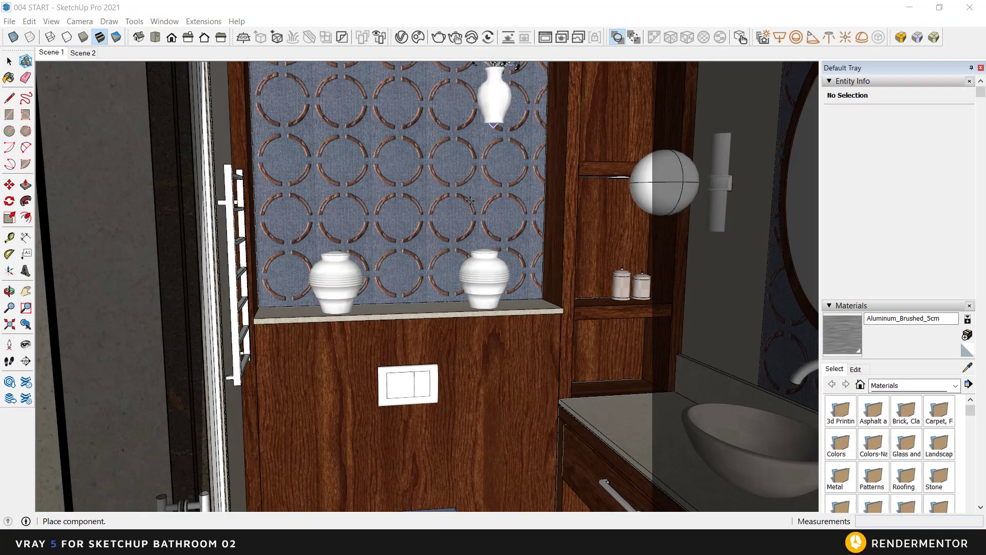
Place the flower vase on the stone ledge between the two white vases
scroll(408, 313, up, 6)
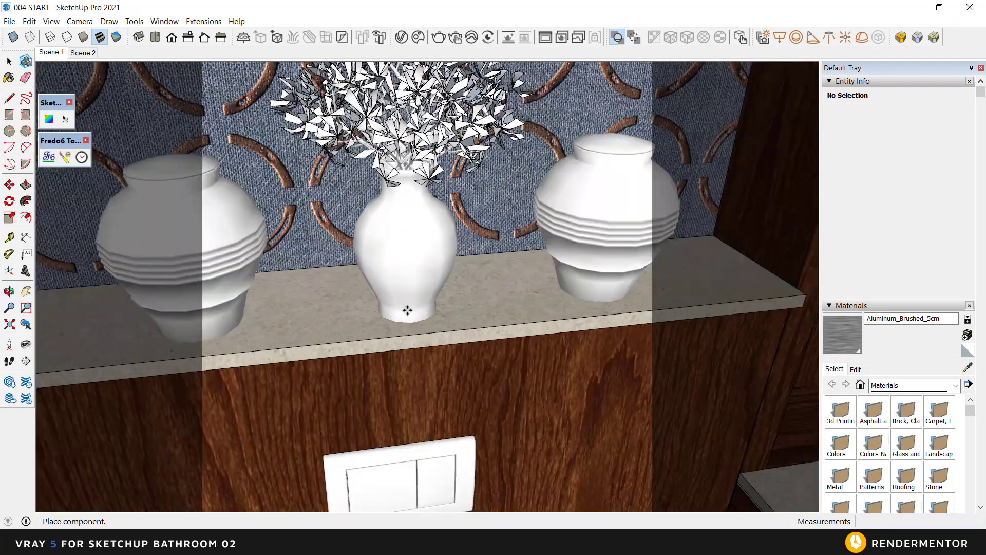
click(414, 308)
middle_drag(522, 310, 461, 197)
scroll(468, 226, down, 4)
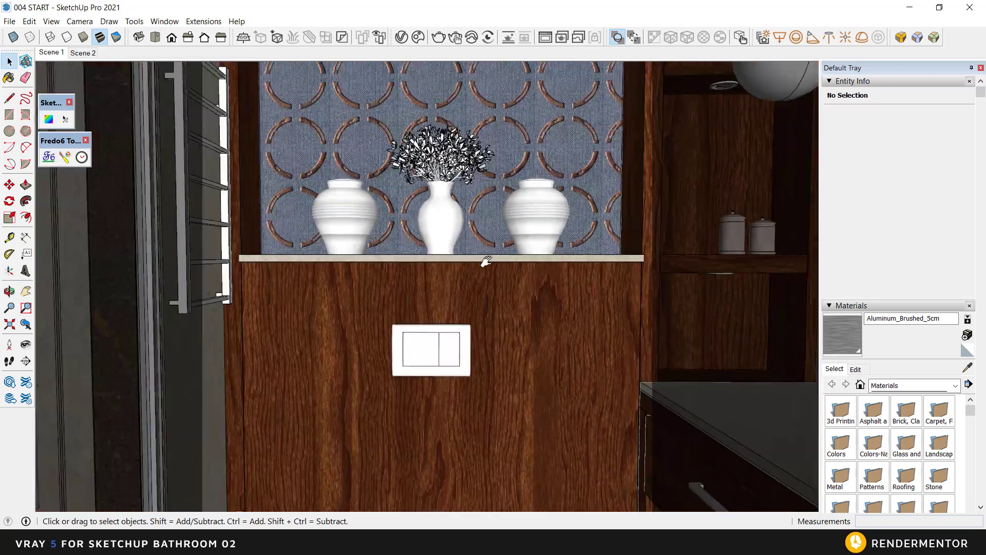
shift+middle_drag(484, 262, 468, 337)
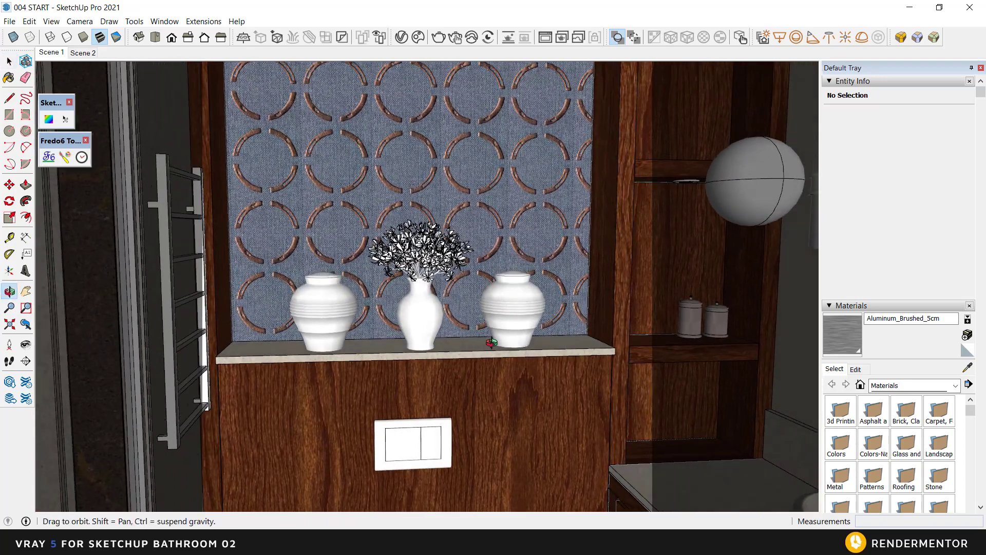
Scale up the flower vase uniformly from an upper corner of its bounding box
scroll(483, 338, up, 5)
middle_drag(503, 200, 382, 291)
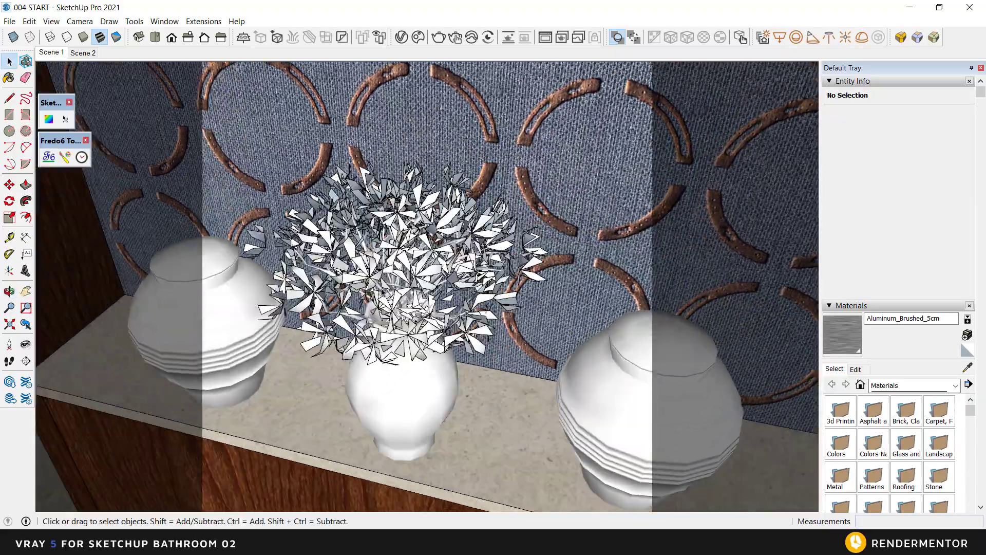
scroll(437, 236, up, 3)
middle_drag(437, 236, 379, 261)
shift+middle_drag(354, 385, 426, 200)
click(386, 350)
shift+middle_drag(506, 254, 308, 335)
scroll(383, 327, up, 4)
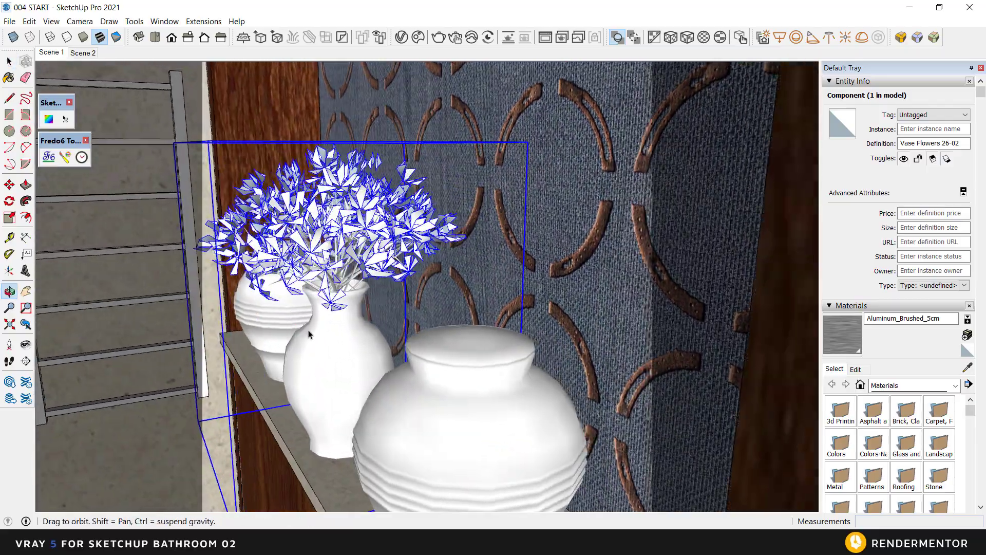
middle_drag(503, 198, 367, 371)
click(10, 218)
middle_drag(529, 206, 496, 231)
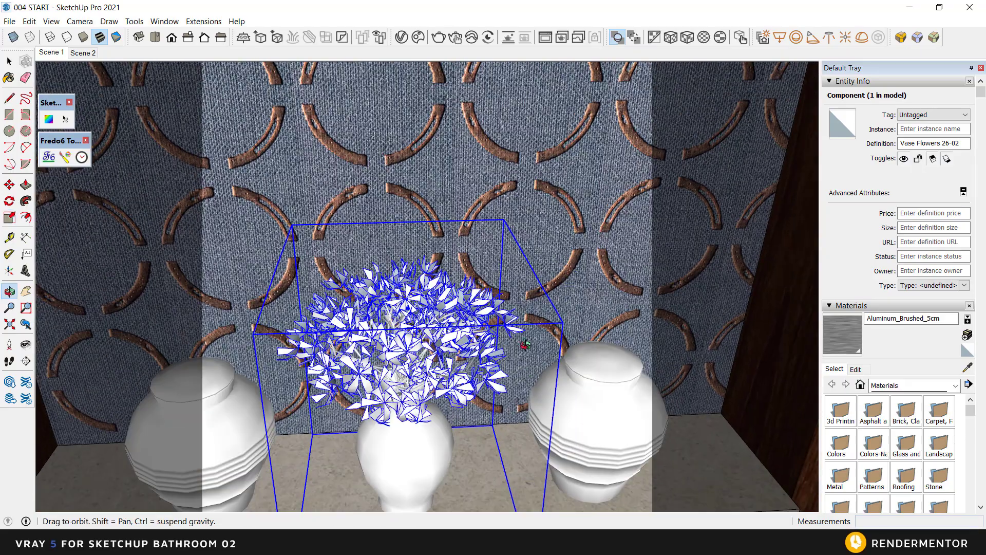
click(502, 218)
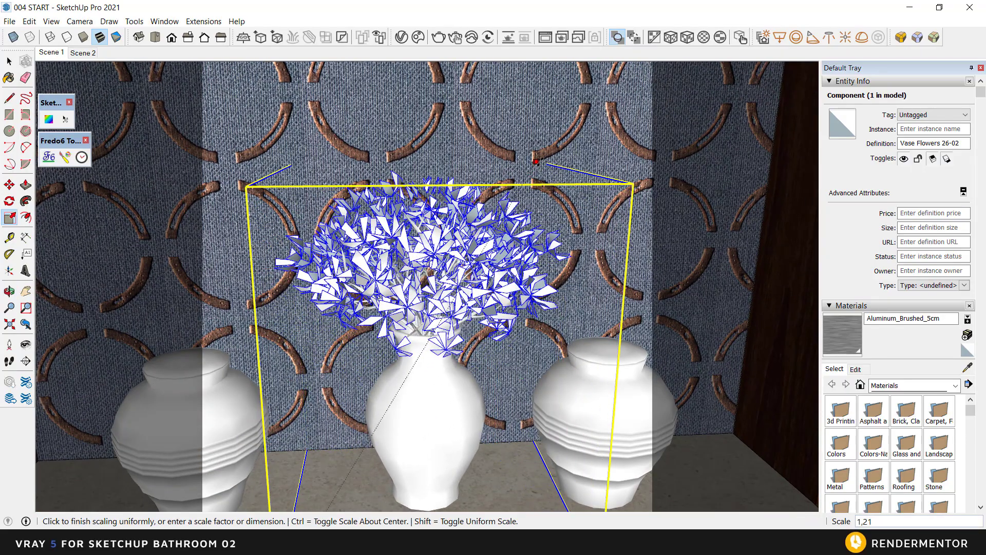
click(548, 142)
key(space)
Move the scaled flower vase about 4.3 cm along the red axis to centre it between the two white vases
middle_drag(484, 379, 467, 351)
click(9, 185)
scroll(468, 273, up, 3)
click(471, 278)
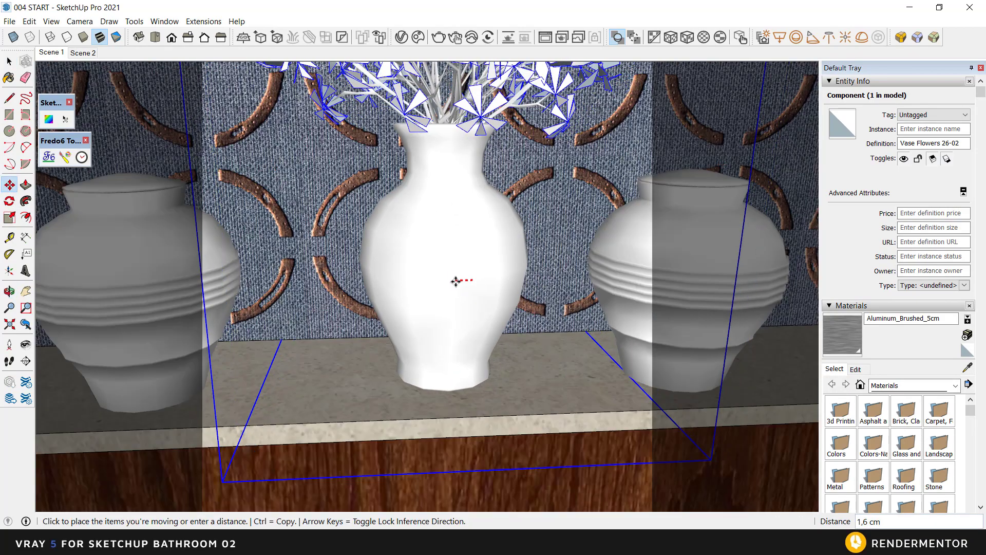
scroll(456, 280, down, 3)
scroll(440, 213, up, 4)
click(430, 377)
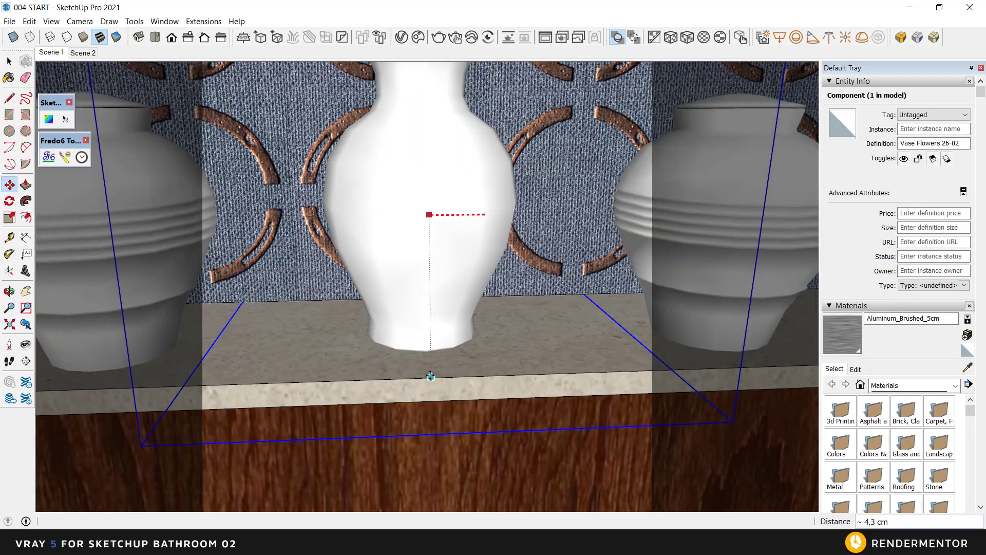
key(space)
middle_drag(431, 374, 447, 298)
scroll(433, 325, down, 5)
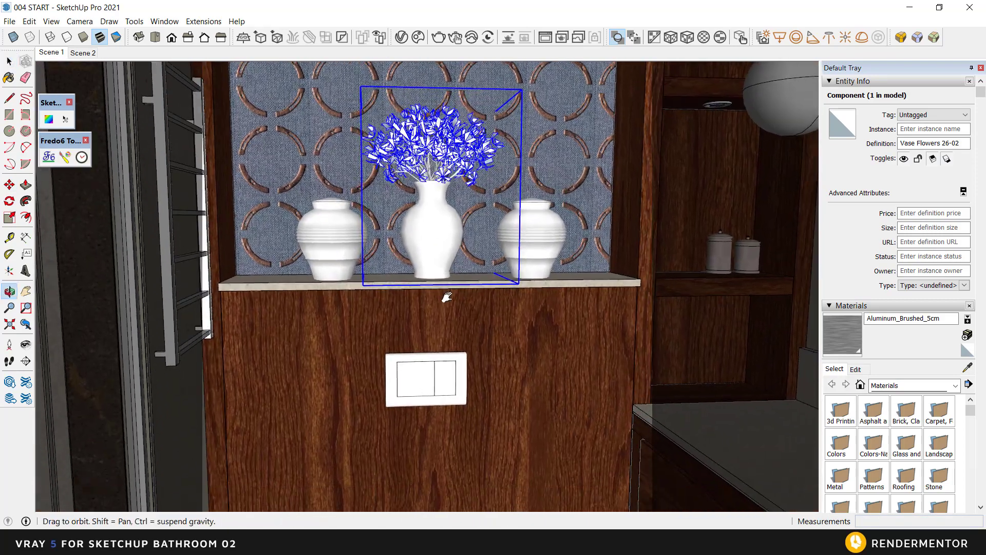
scroll(450, 299, down, 4)
shift+middle_drag(469, 344, 462, 320)
Return to Scene 1, render a close view of the vase ledge with V-Ray, and inspect the result at 100%
click(64, 54)
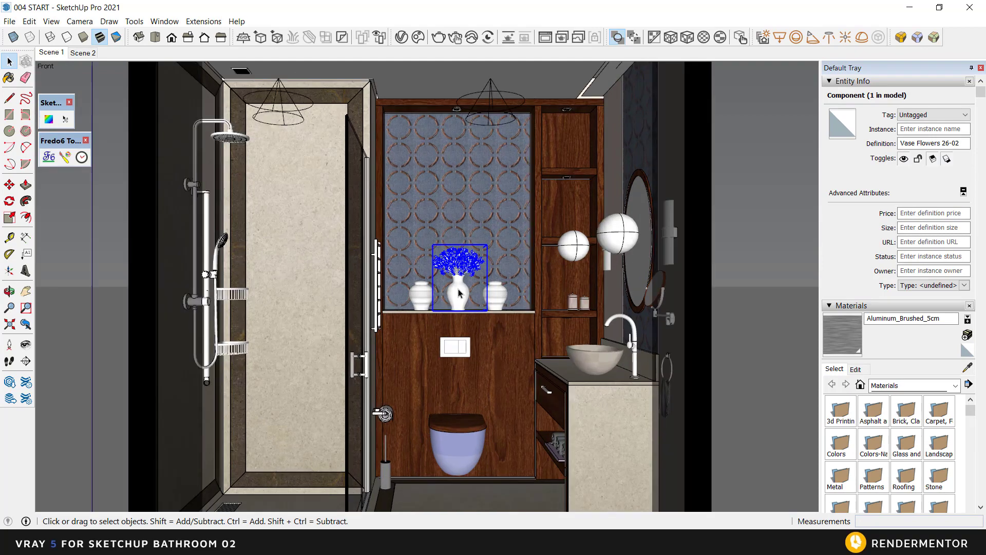
scroll(460, 294, up, 4)
mouse_move(459, 295)
shift+middle_down()
mouse_move(461, 305)
mouse_move(449, 302)
shift+middle_up()
key(space)
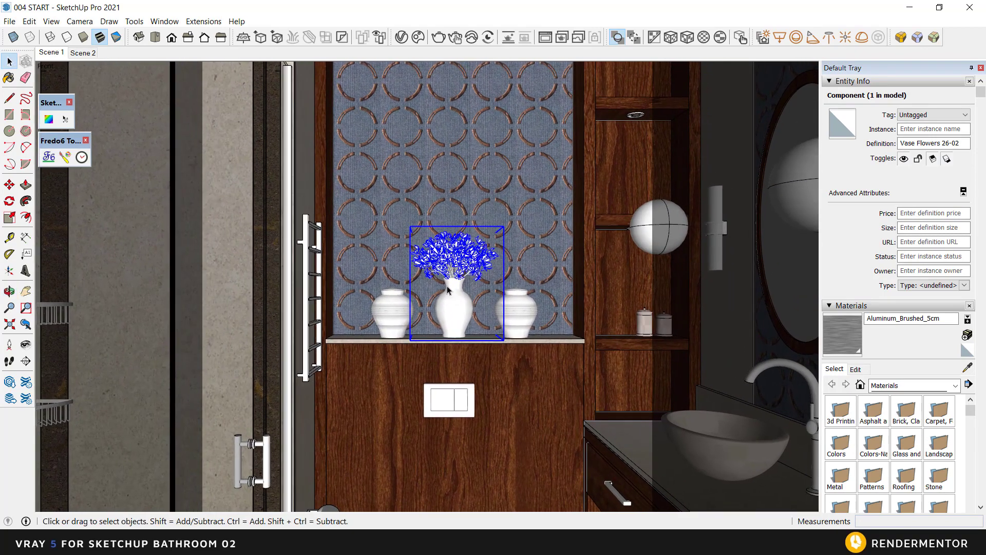
click(402, 38)
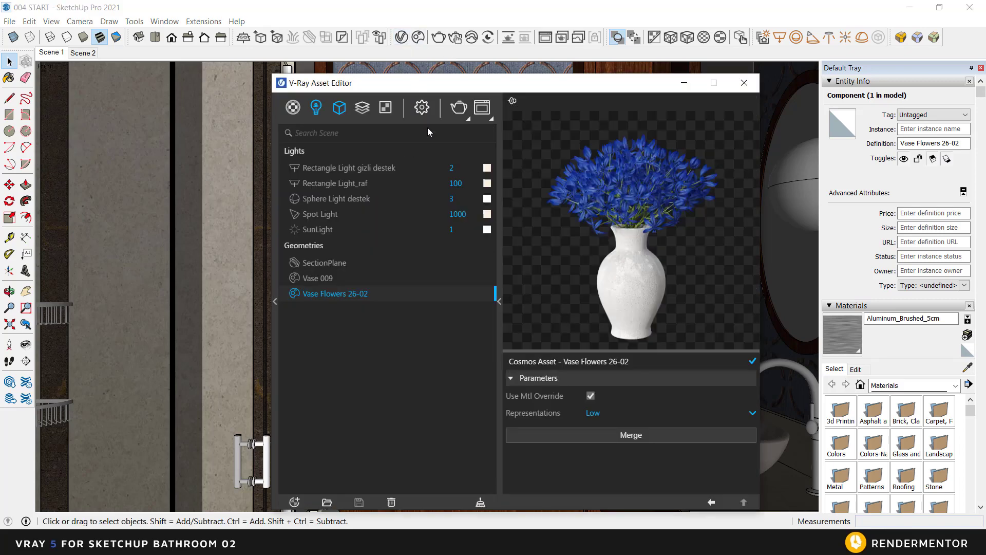
click(420, 108)
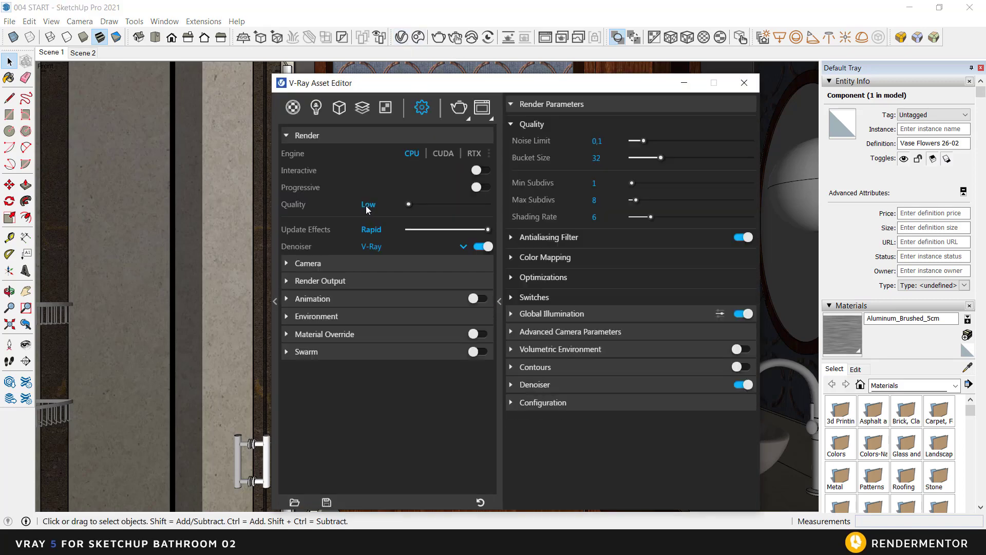
click(460, 108)
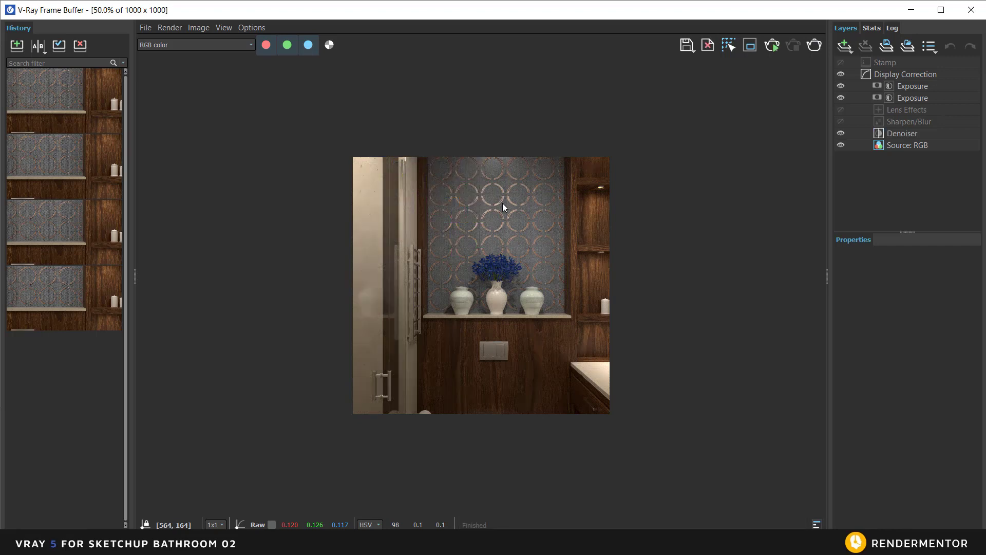
double_click(498, 306)
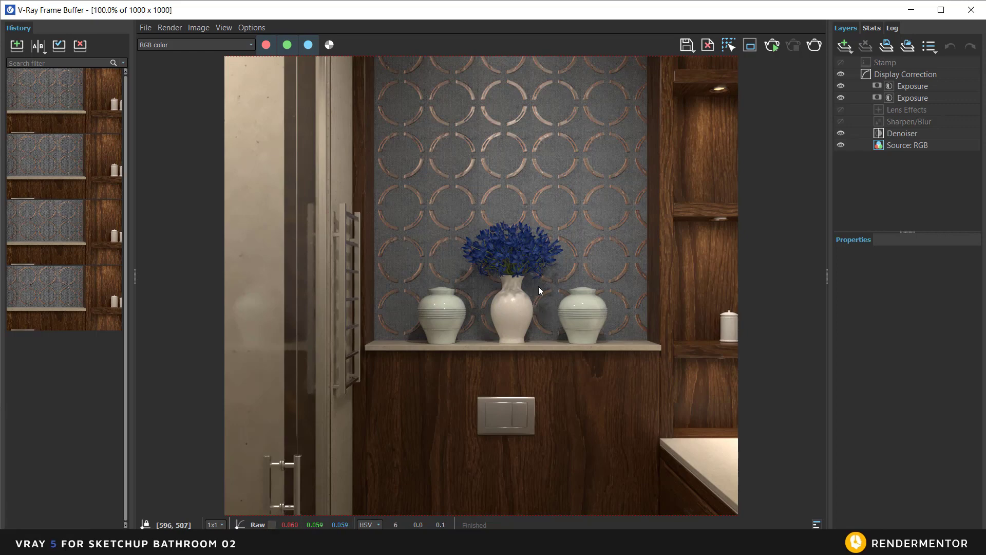
click(972, 13)
click(744, 83)
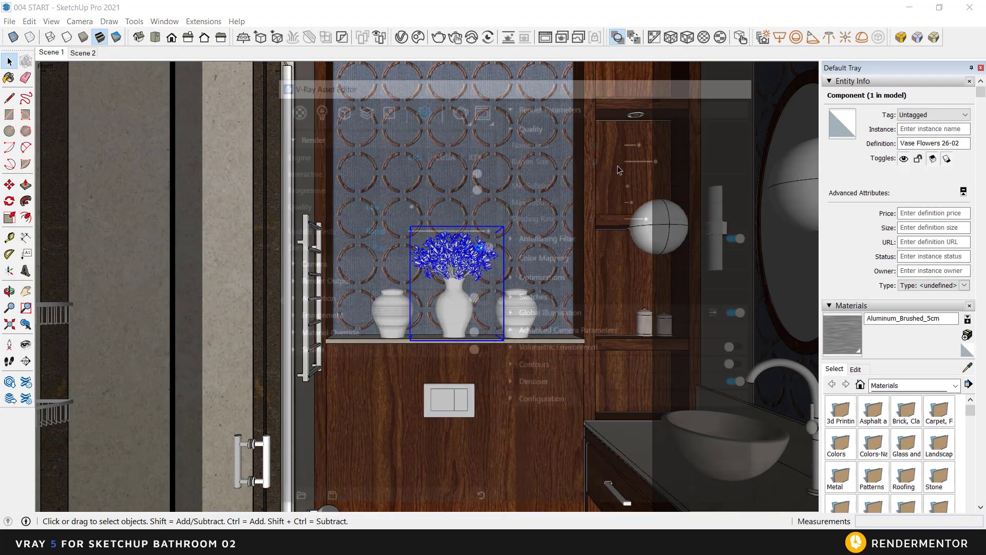
Switch to Chaos Cosmos and import the toothbrush jar Bath Accessories 001 from the Accessories models
click(418, 37)
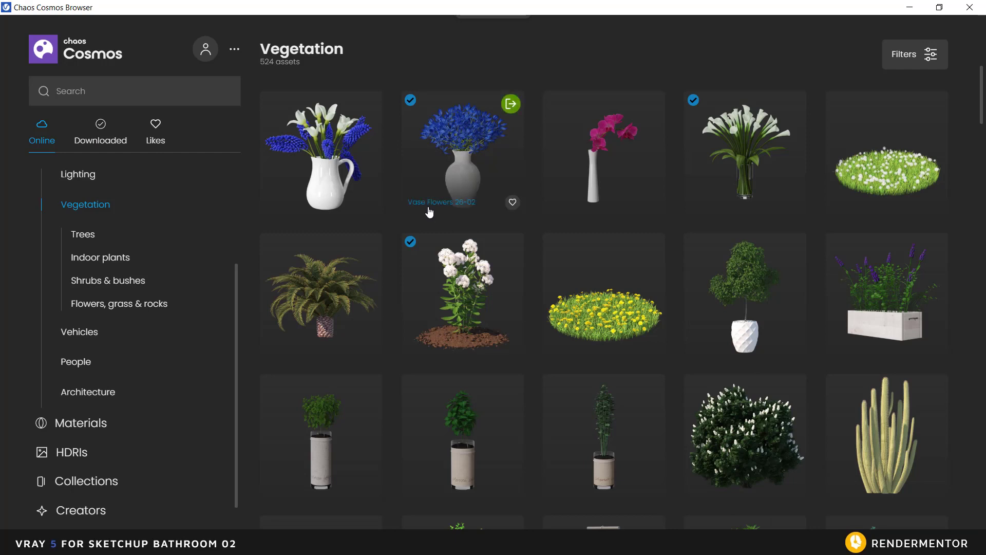
scroll(169, 291, down, 1)
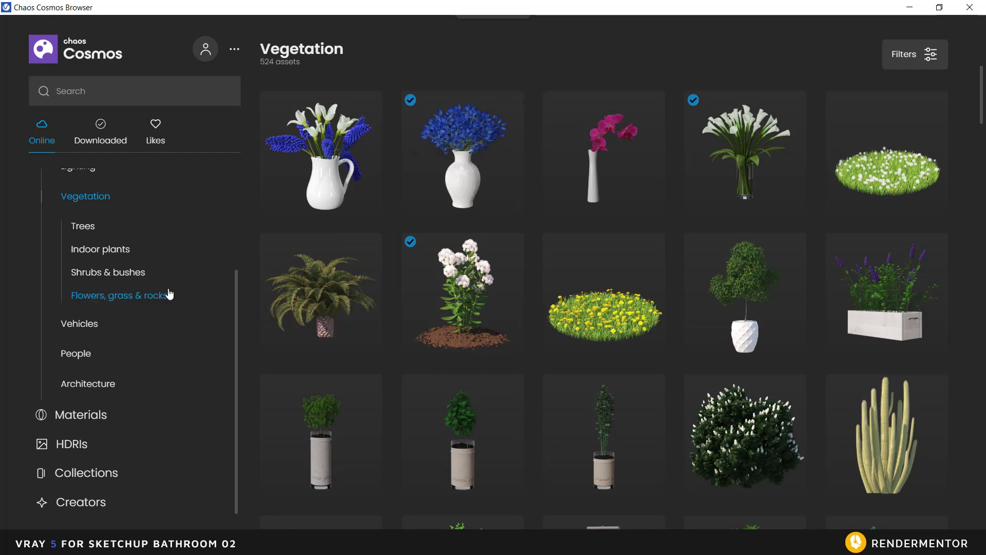
scroll(171, 294, up, 2)
scroll(175, 296, up, 2)
click(106, 267)
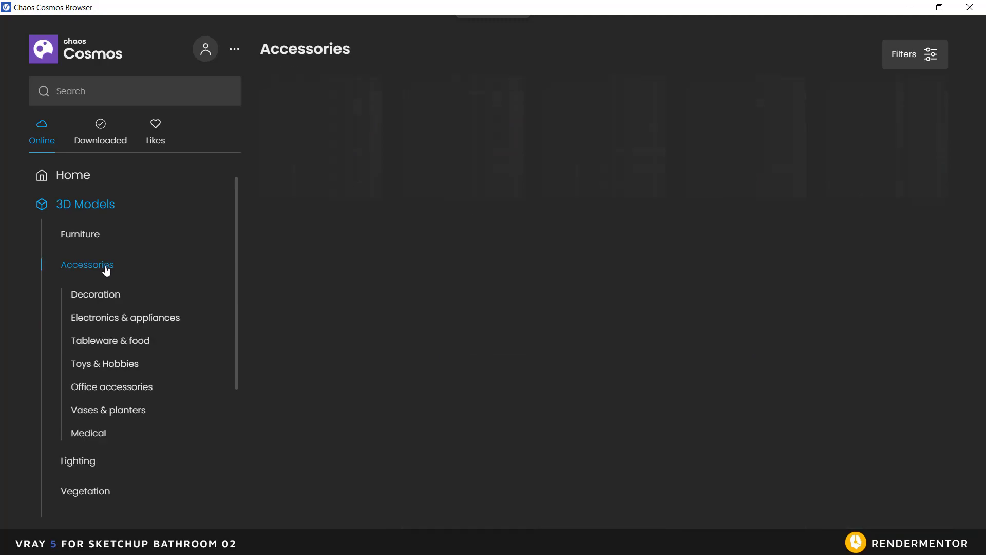
scroll(706, 343, down, 10)
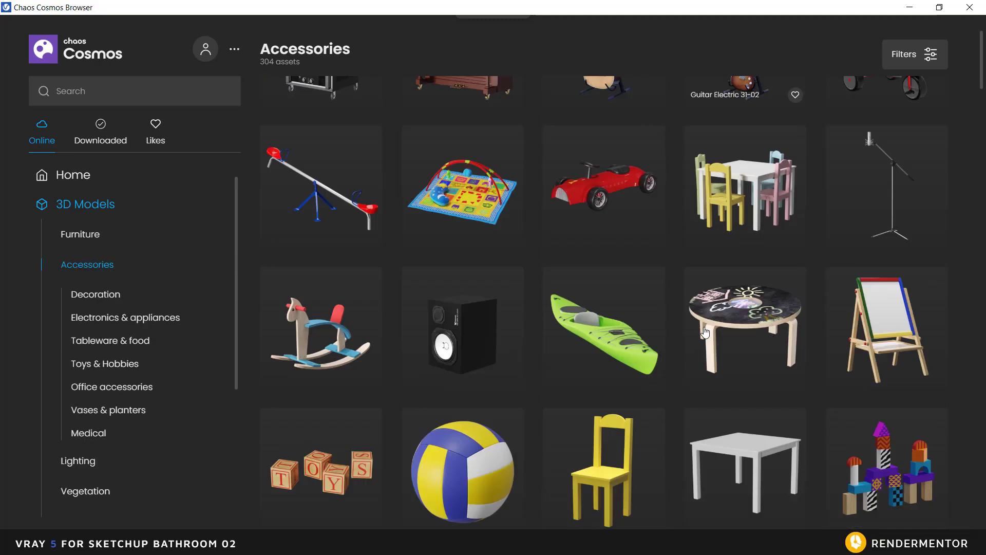
scroll(707, 343, down, 15)
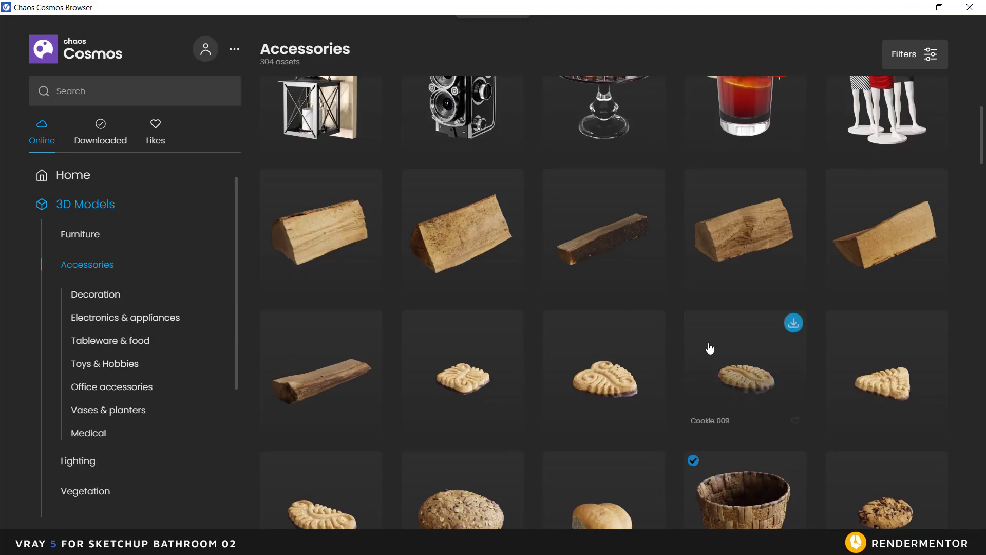
scroll(707, 348, down, 15)
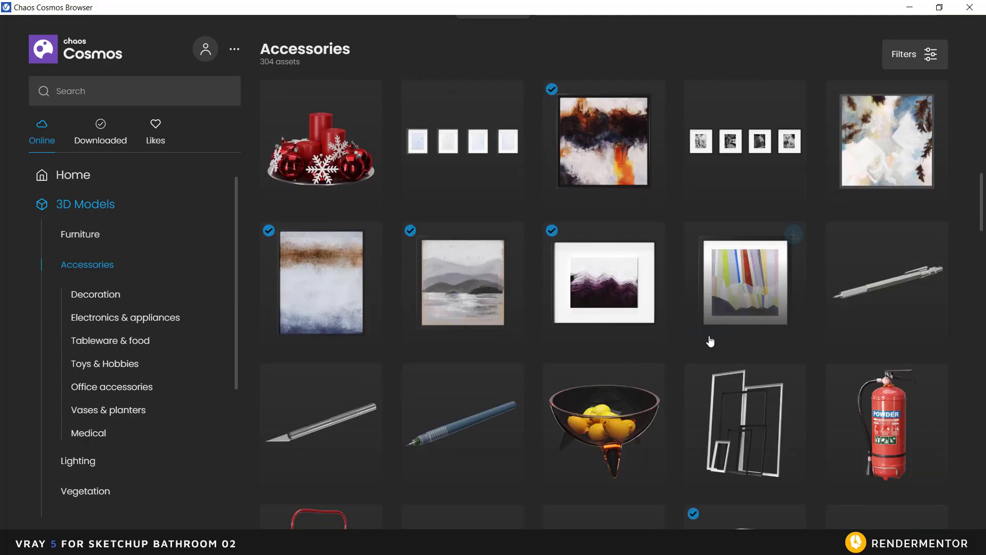
scroll(710, 339, down, 10)
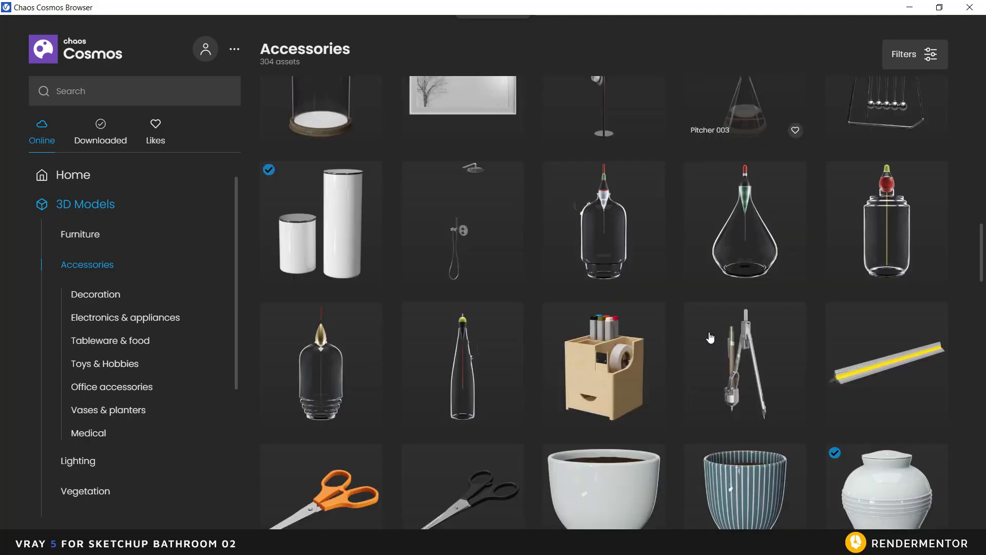
scroll(710, 335, down, 10)
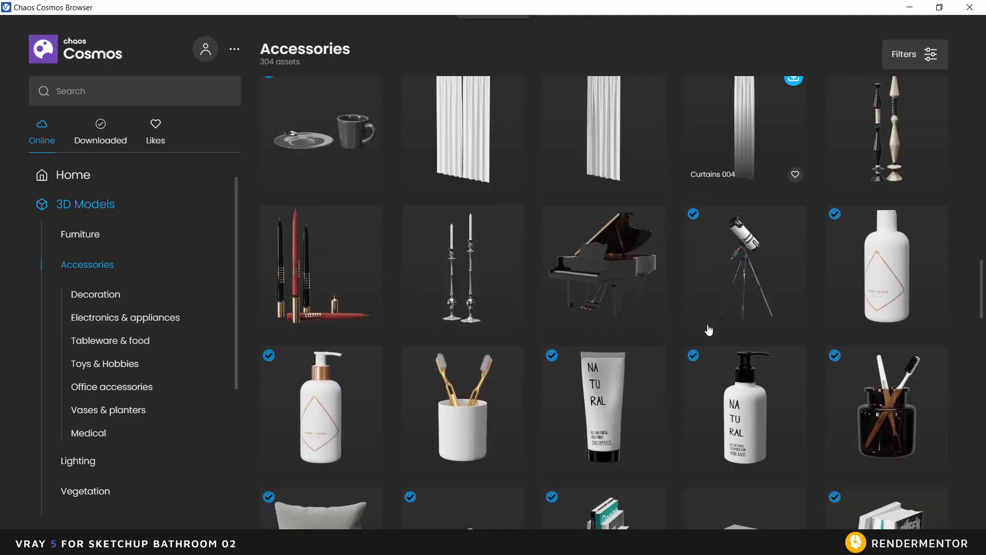
scroll(709, 329, down, 2)
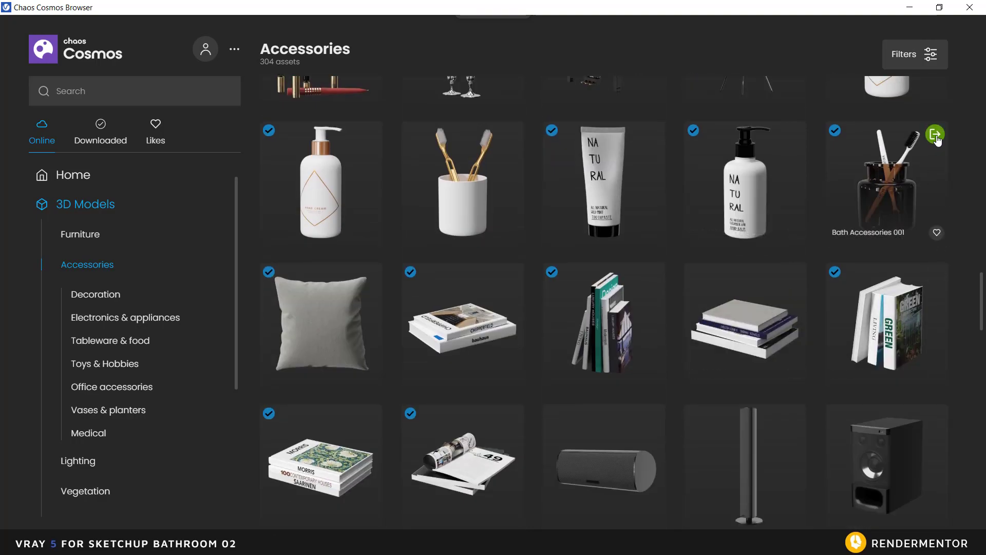
click(935, 134)
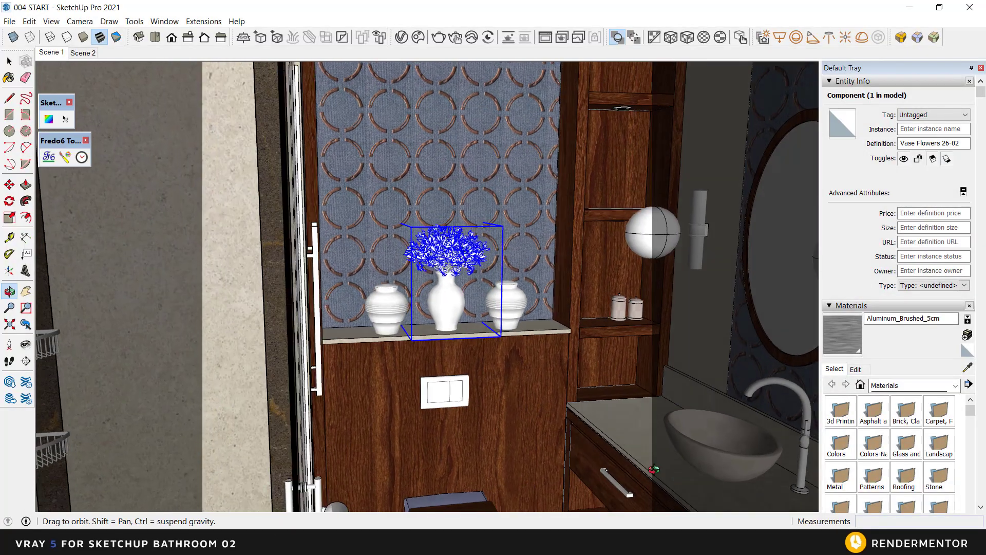
Place one toothbrush jar on the stone countertop between the wooden shelf unit and the washbasin
mouse_move(565, 426)
middle_down()
mouse_move(532, 418)
mouse_move(731, 447)
mouse_move(414, 394)
mouse_move(359, 401)
middle_up()
scroll(519, 396, up, 5)
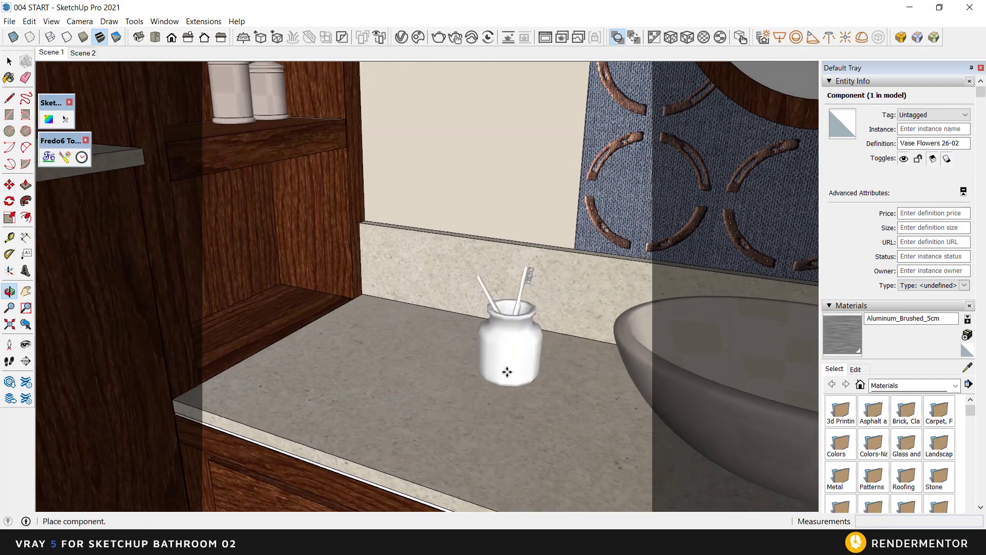
scroll(507, 371, up, 2)
click(447, 330)
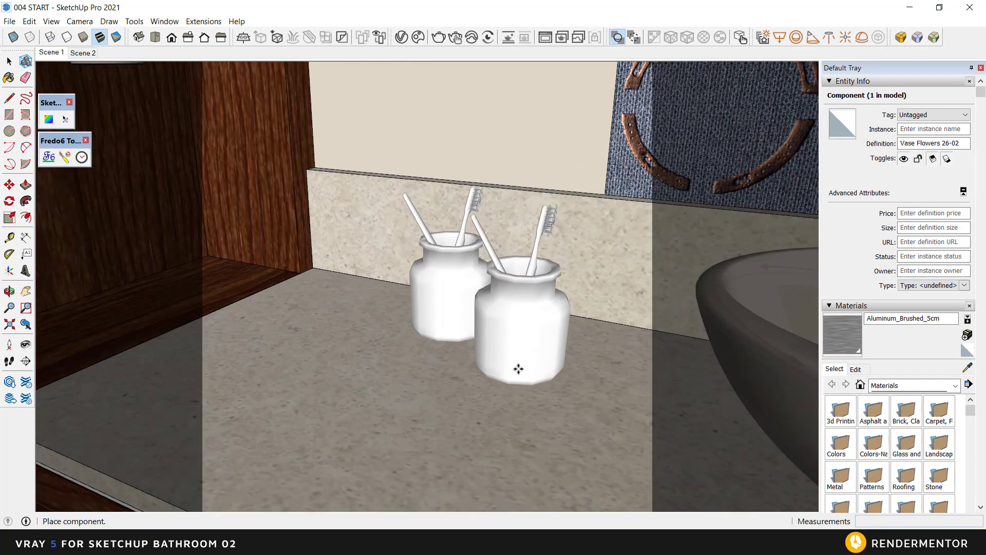
key(Escape)
Import the pump bottle Bath Accessories 002 from Chaos Cosmos and place it beside the toothbrush jar on the countertop
click(418, 37)
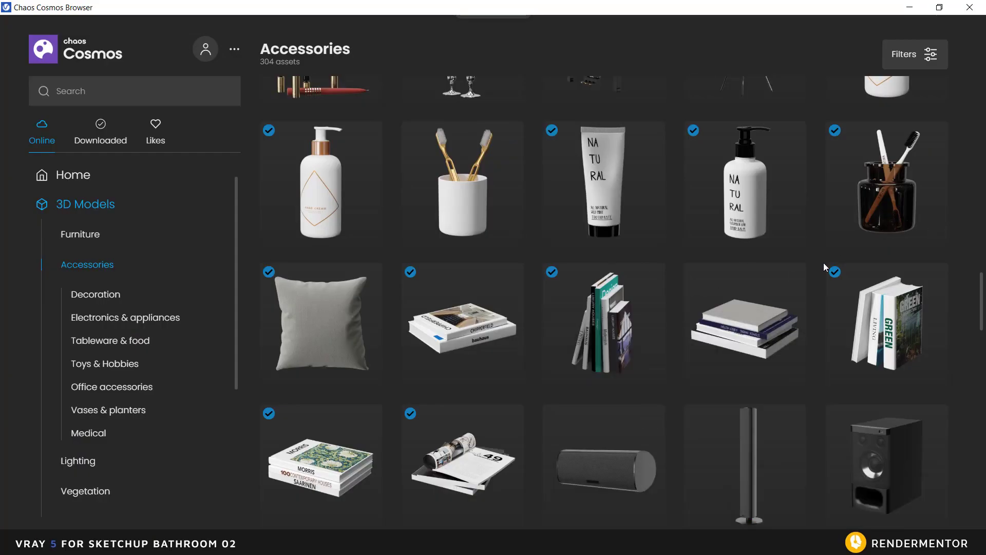
scroll(822, 265, up, 3)
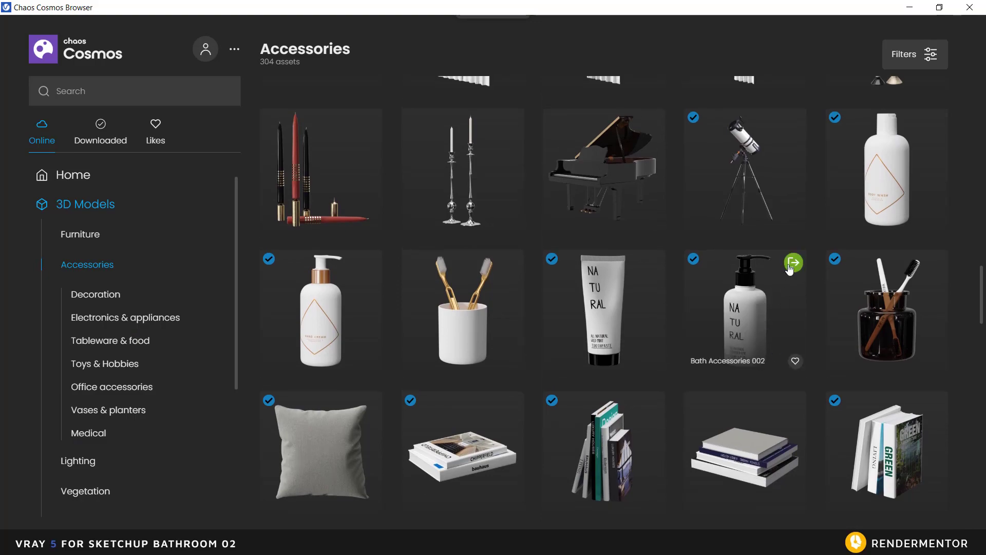
click(791, 265)
middle_drag(506, 334, 437, 311)
scroll(541, 342, up, 2)
click(531, 336)
Import the tube Bath Accessories 003 from Chaos Cosmos and place two copies on the wooden shelf beside the lidded canisters
scroll(438, 313, down, 3)
middle_drag(454, 378, 533, 396)
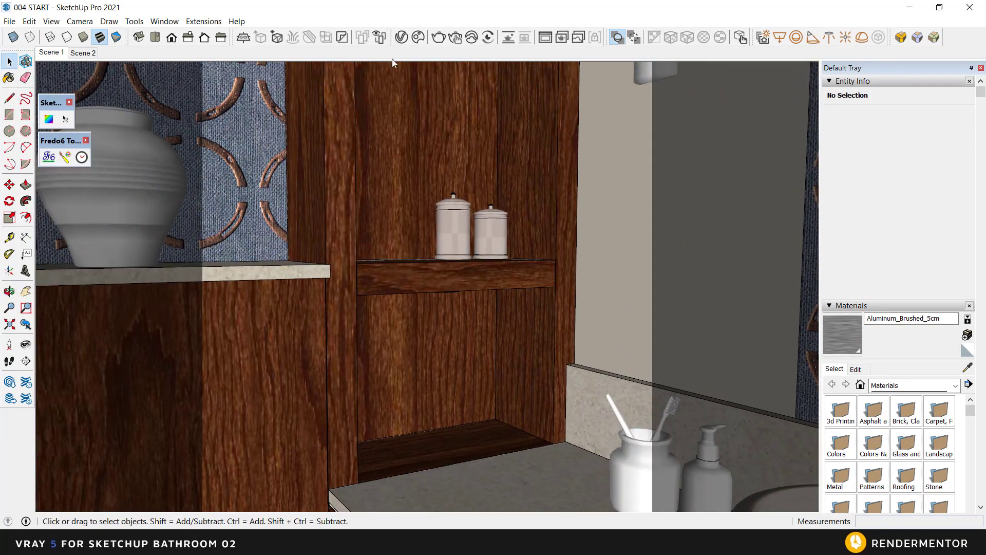
click(418, 37)
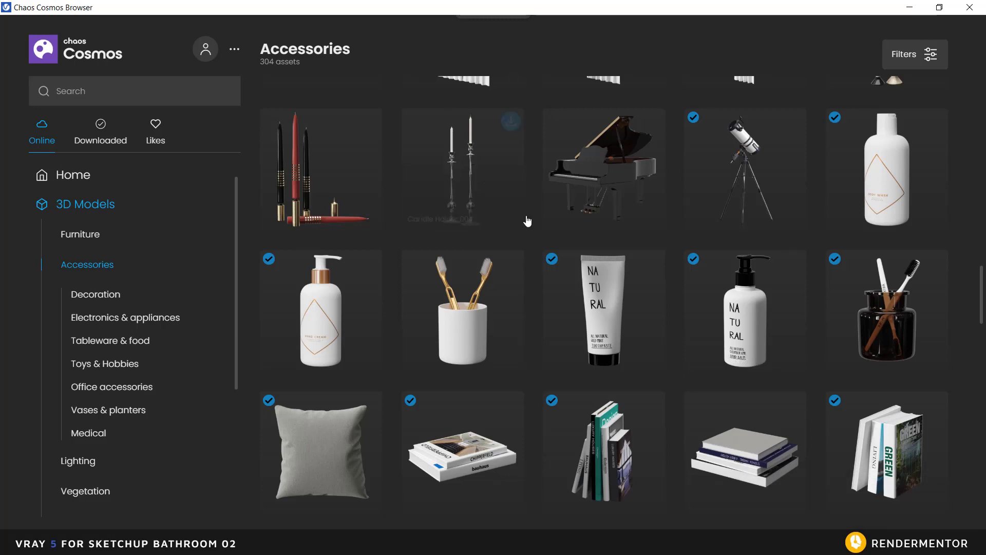
mouse_move(626, 334)
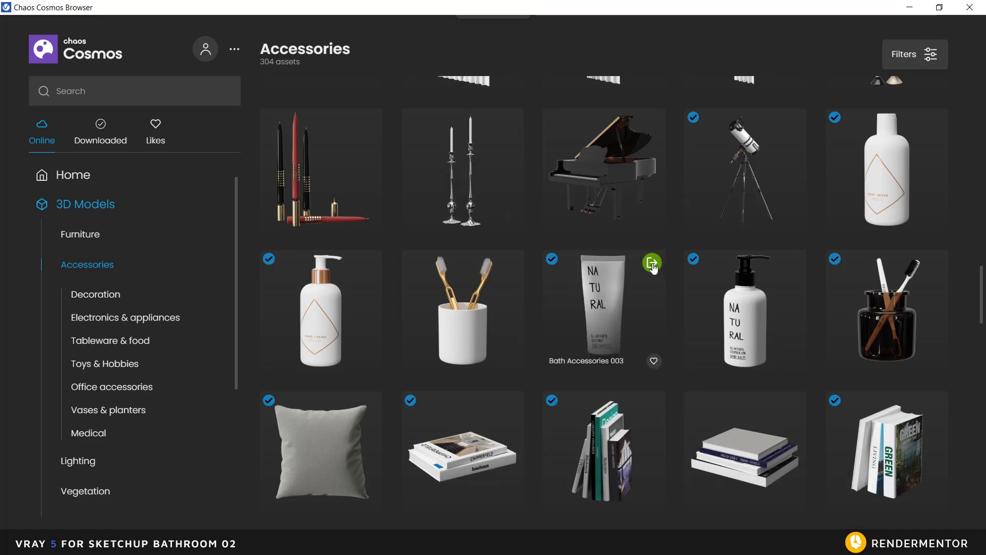
click(652, 263)
scroll(395, 252, up, 5)
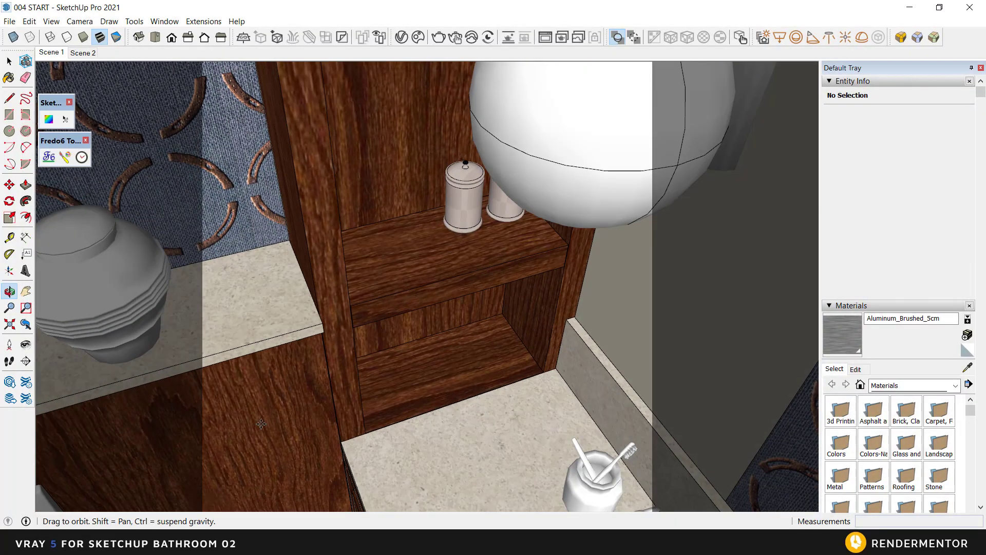
scroll(395, 252, up, 1)
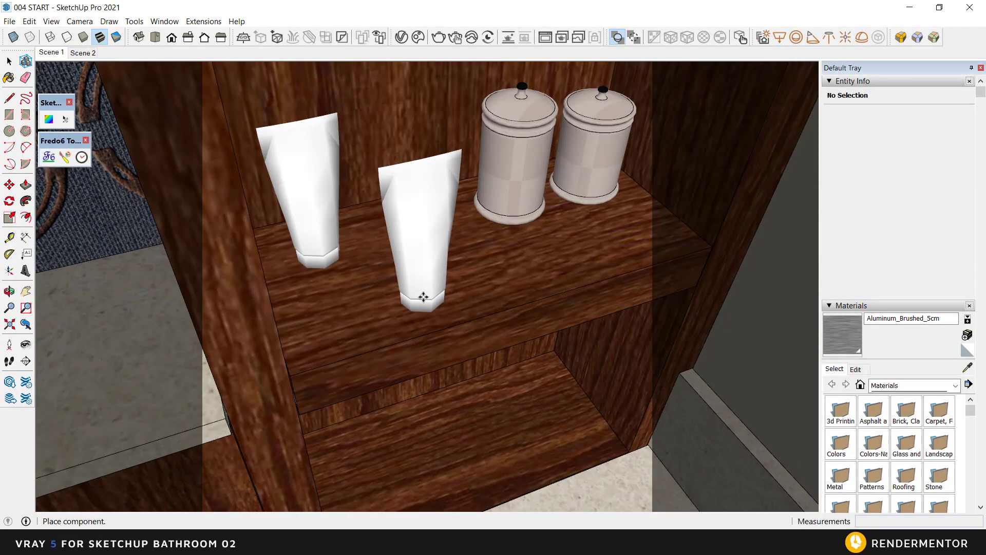
click(332, 316)
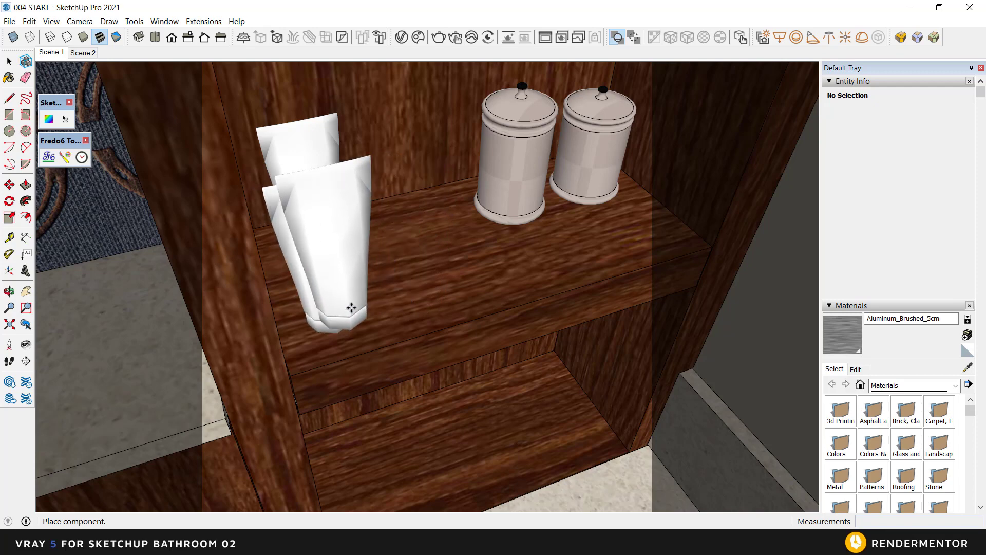
Move the rear tube slightly along the shelf toward the canisters so it is offset from the front tube
middle_drag(348, 309, 337, 187)
click(337, 167)
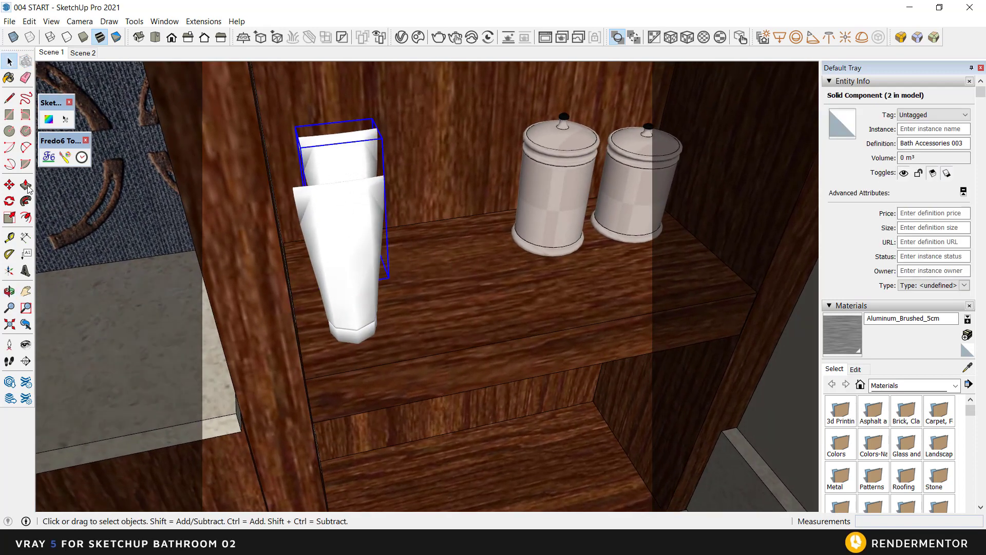
click(9, 184)
click(389, 137)
click(410, 135)
key(space)
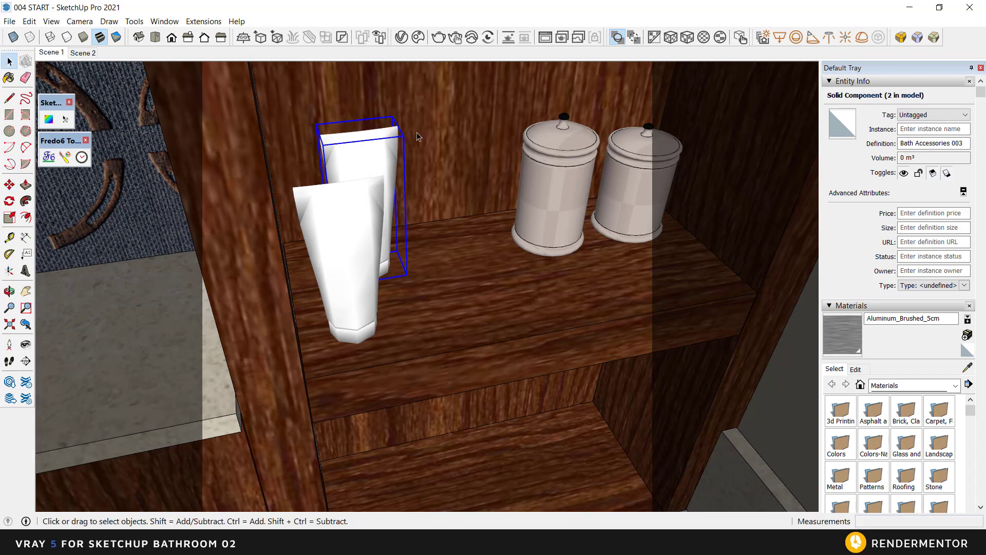
Import the pump bottle Bath Accessories 005 from Chaos Cosmos and place it on the shelf between the tubes and the canisters
click(419, 42)
mouse_move(334, 329)
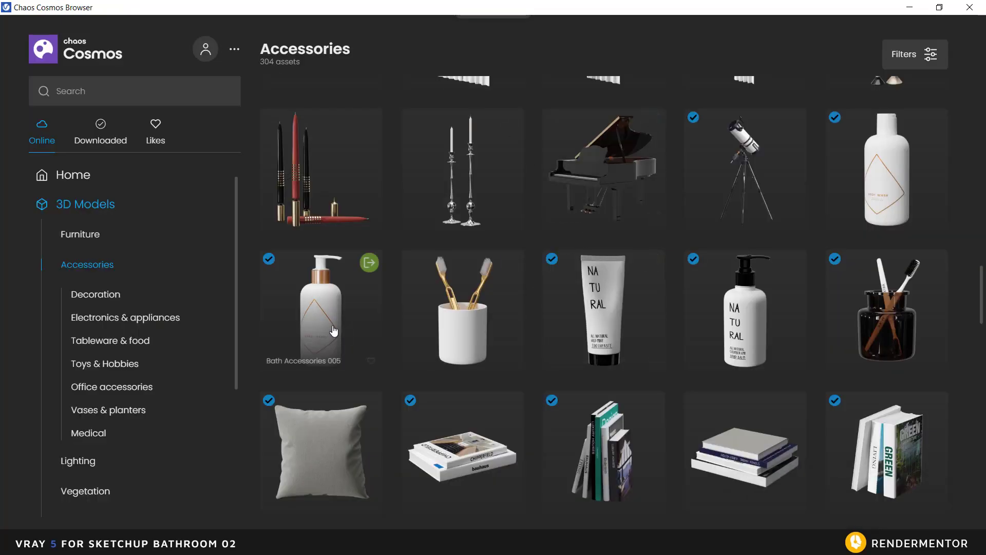
click(369, 263)
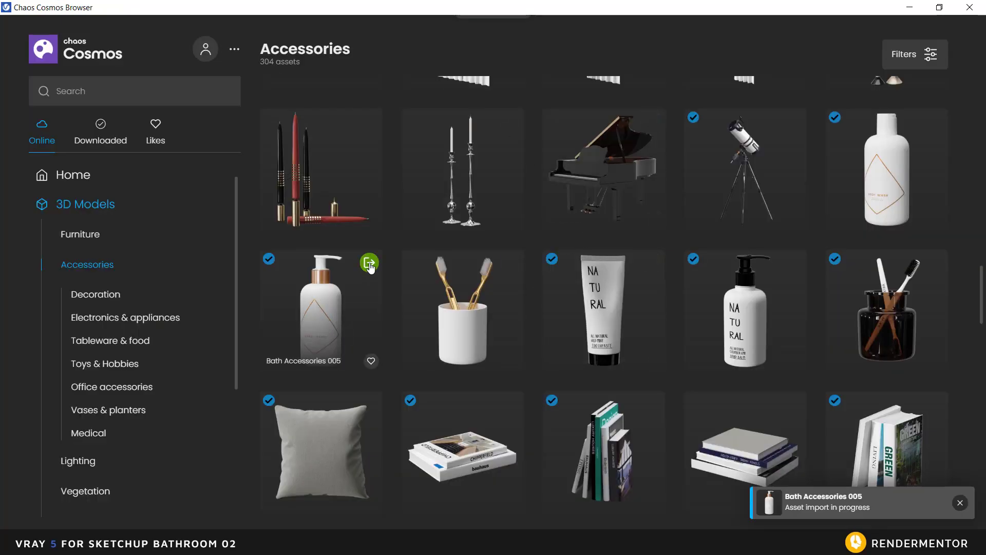
scroll(436, 313, up, 3)
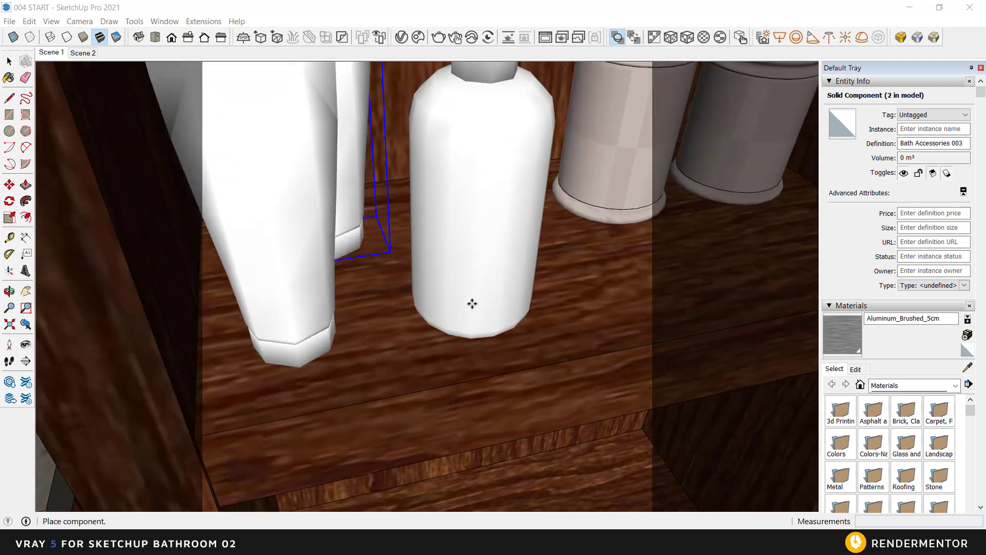
click(473, 305)
scroll(463, 200, down, 10)
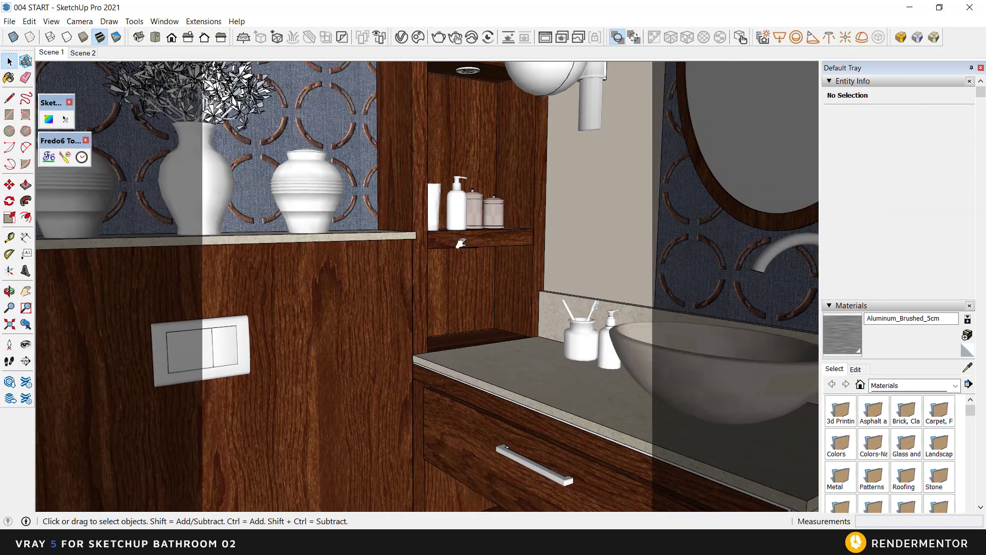
middle_drag(461, 243, 454, 245)
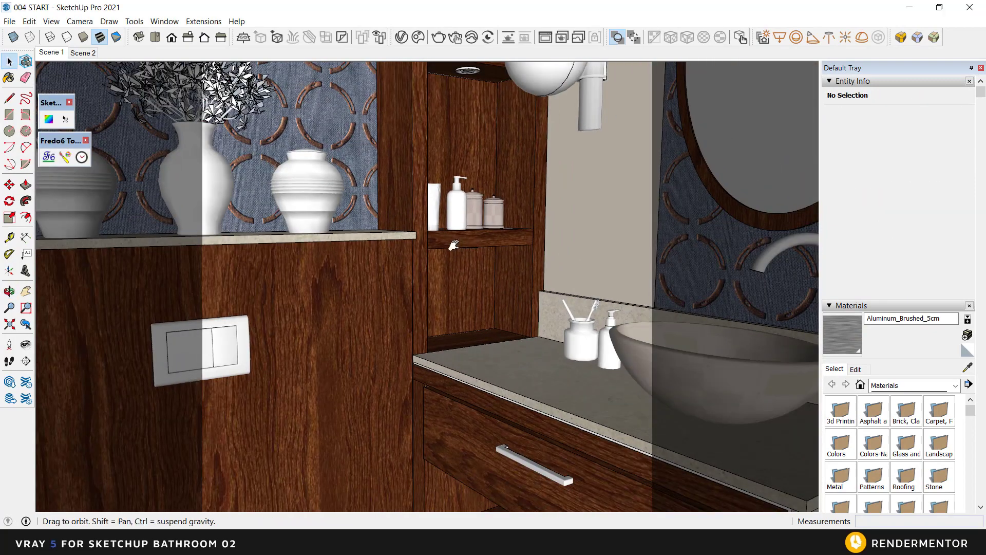